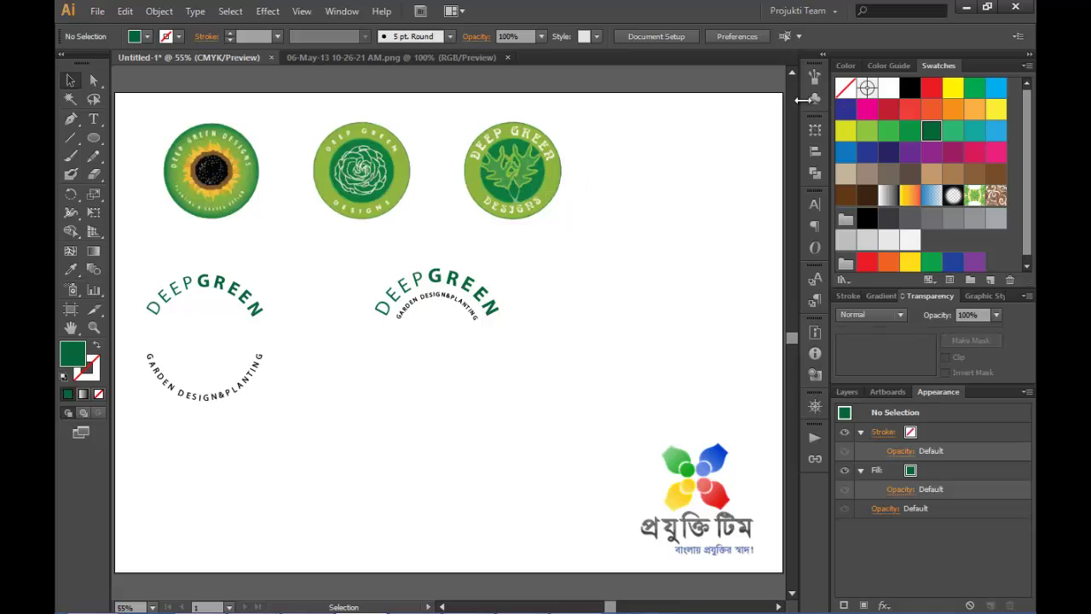
# Examine the Nature symbol library as a source for the badge artwork, closing it and the Symbols list again
pyautogui.click(812, 99)
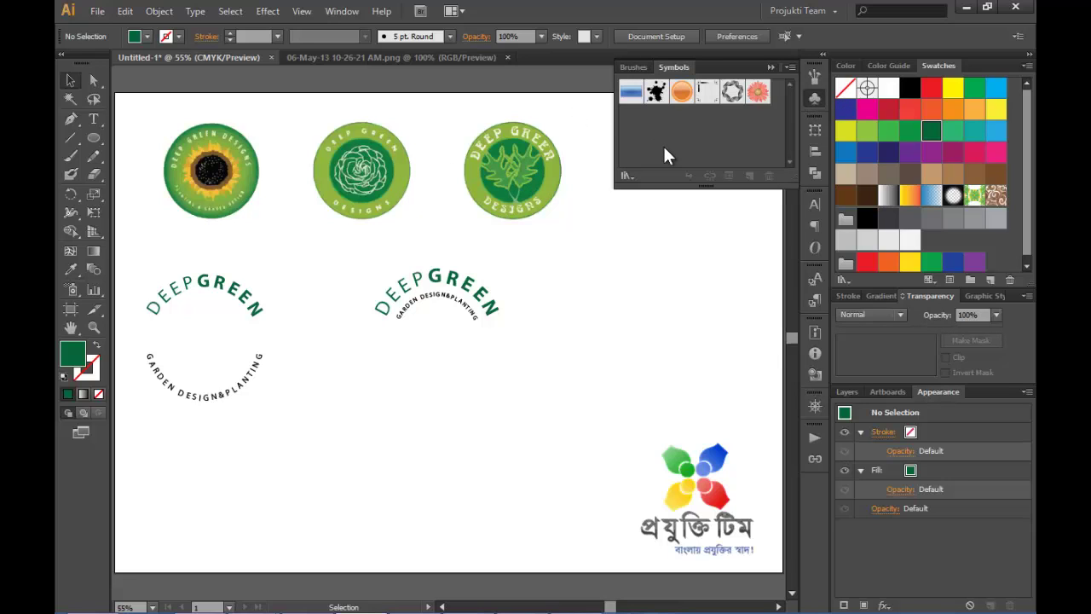
pyautogui.moveTo(354, 170); pyautogui.dragTo(364, 197)
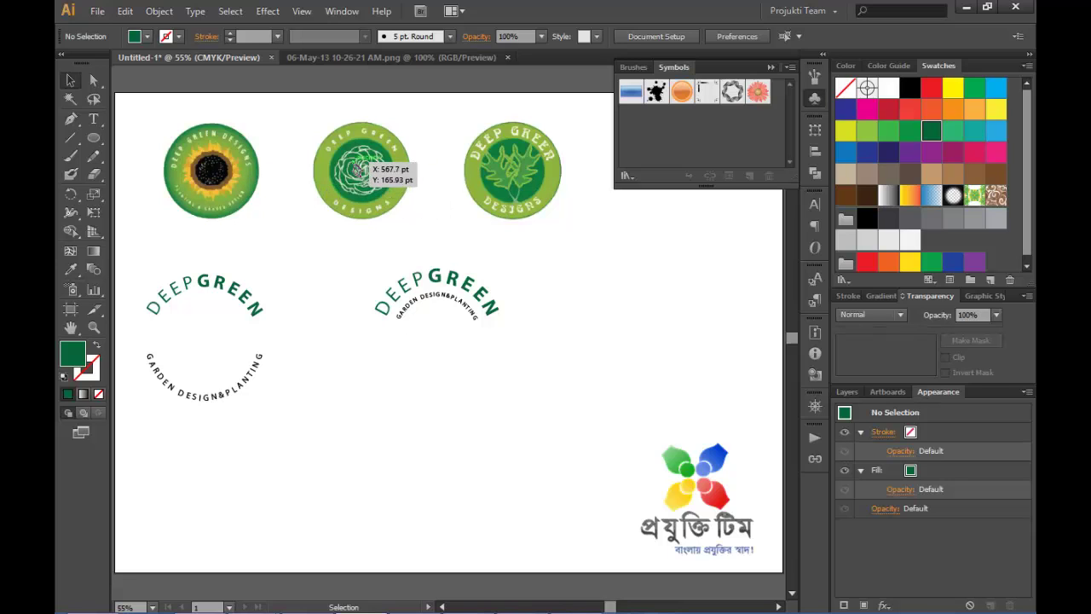
pyautogui.click(627, 174)
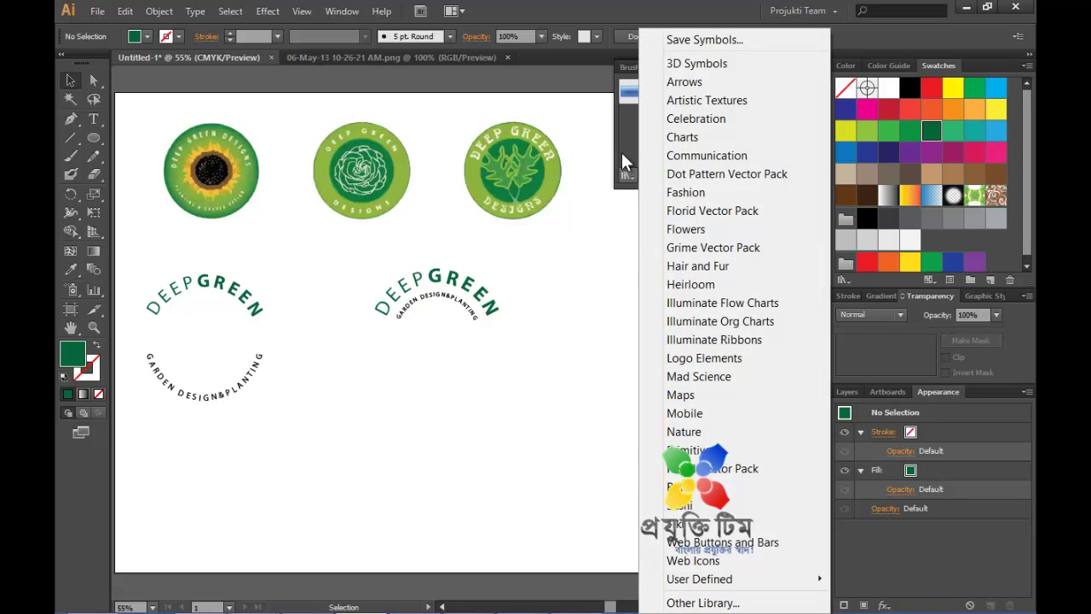
pyautogui.click(733, 431)
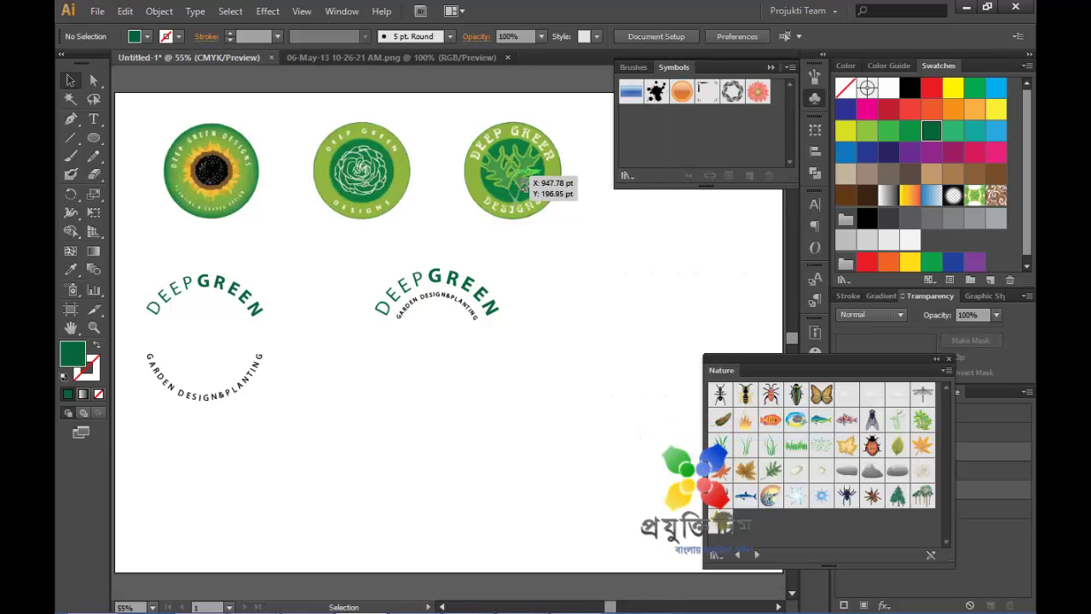
pyautogui.click(948, 358)
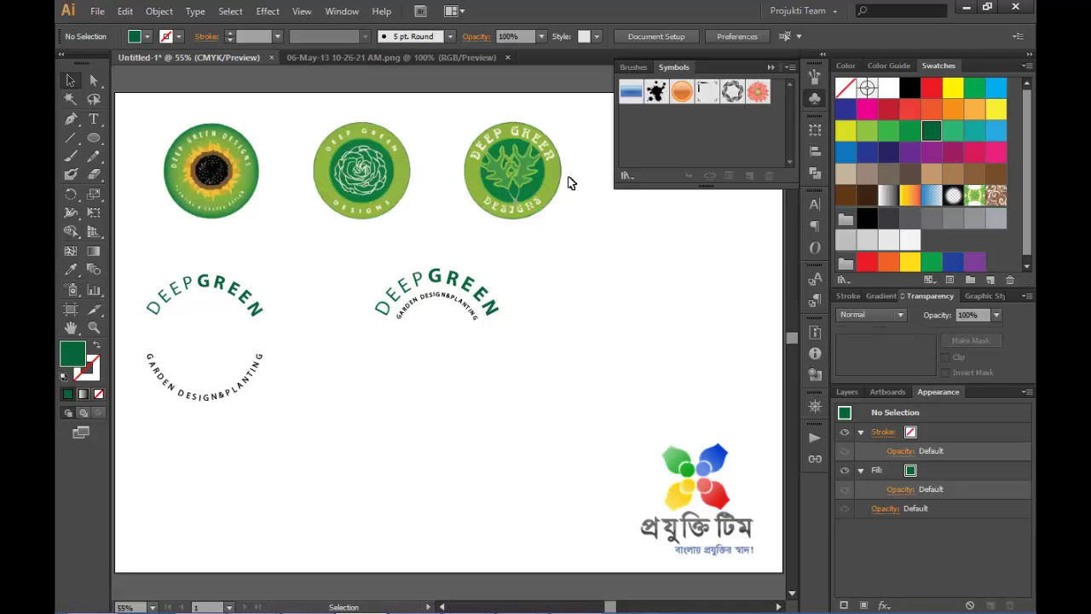
pyautogui.click(769, 66)
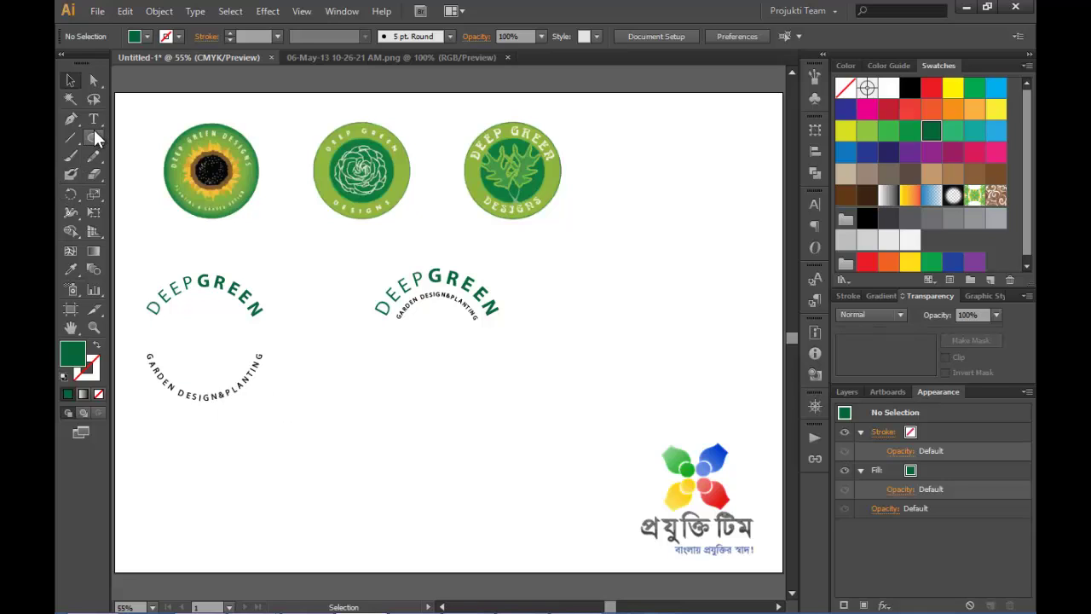
# Draw a dark green circle with the Ellipse tool in the empty area below the DEEPGREEN arc that has the inner tagline
pyautogui.moveTo(94, 132)
pyautogui.mouseDown()
pyautogui.moveTo(163, 184)
pyautogui.moveTo(92, 128)
pyautogui.moveTo(157, 137)
pyautogui.moveTo(99, 153)
pyautogui.moveTo(164, 145)
pyautogui.moveTo(155, 170)
pyautogui.moveTo(93, 140)
pyautogui.mouseUp()
pyautogui.moveTo(100, 144); pyautogui.dragTo(205, 173)
pyautogui.click(89, 119)
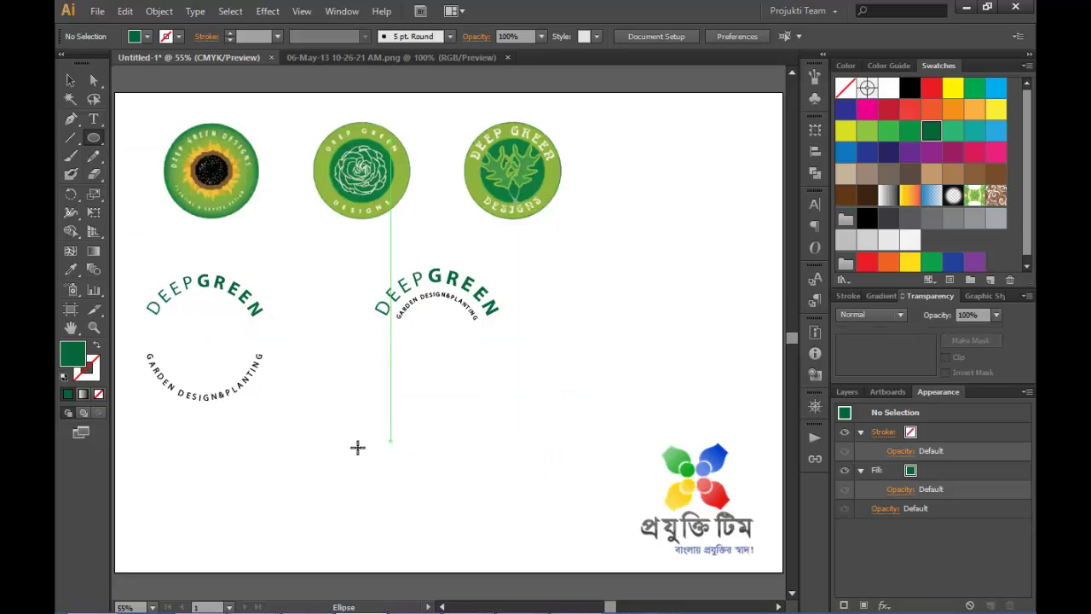
pyautogui.moveTo(403, 472)
pyautogui.mouseDown()
pyautogui.moveTo(446, 514)
pyautogui.moveTo(504, 540)
pyautogui.moveTo(471, 519)
pyautogui.mouseUp()
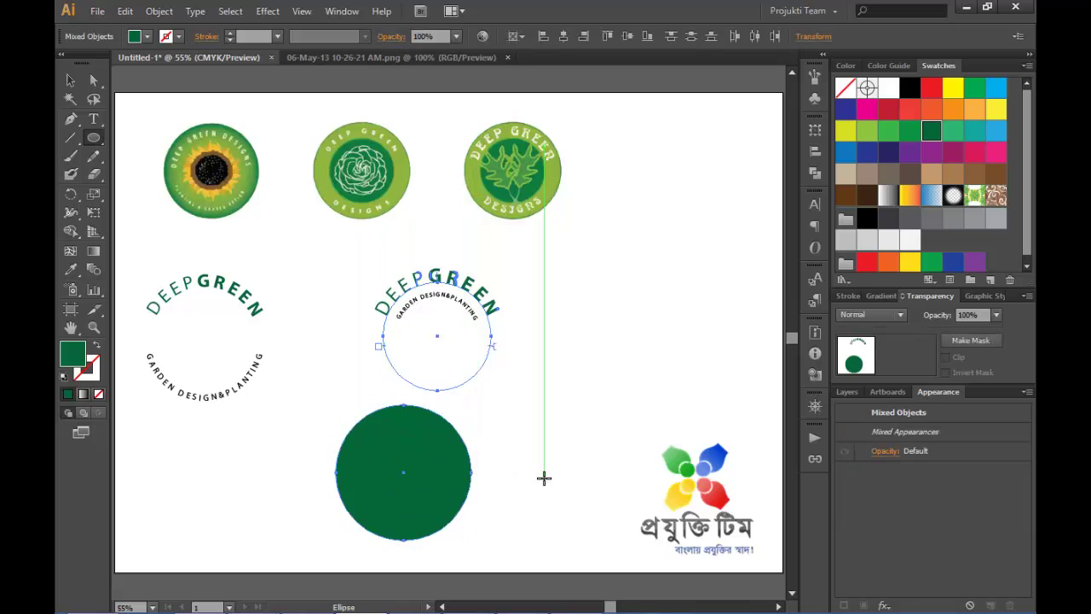
# Add the text "DEEPGREEN" along the new circle's outline with the Type on a Path tool
pyautogui.click(91, 118)
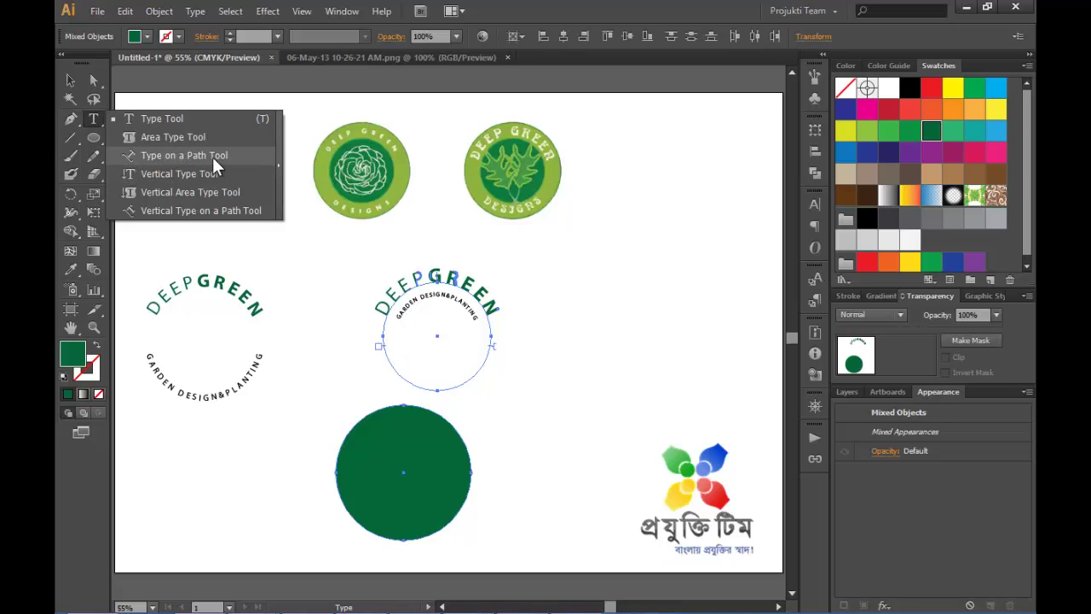
pyautogui.click(250, 155)
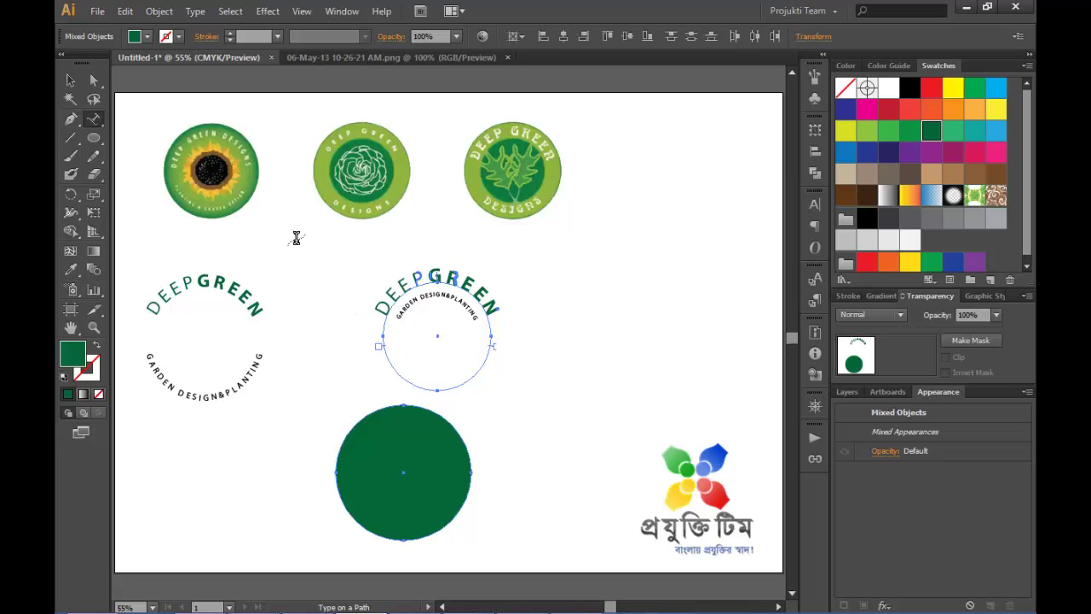
pyautogui.click(390, 405)
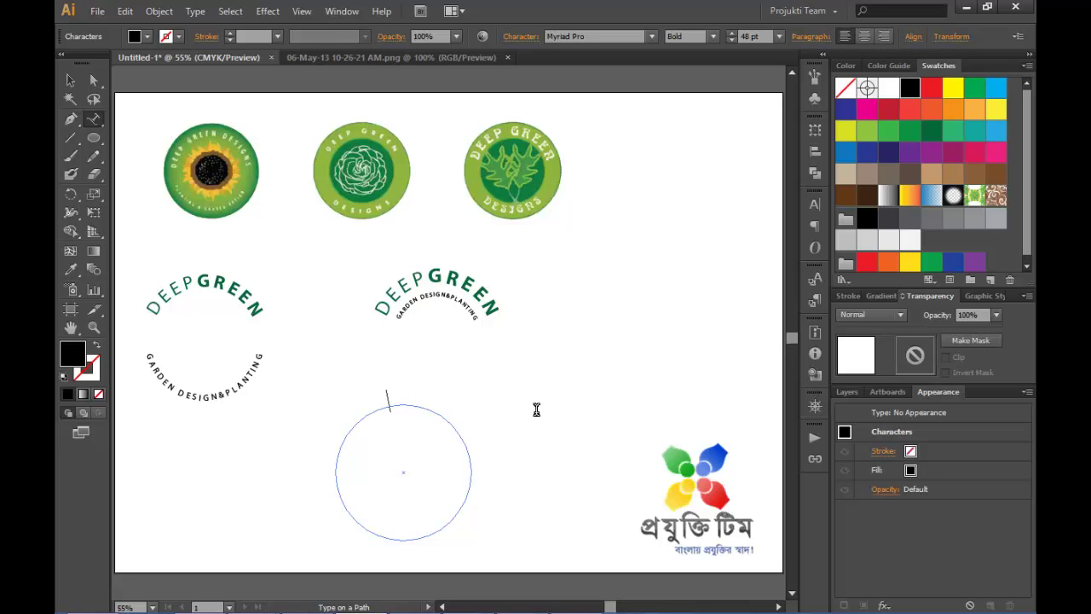
pyautogui.write('DEEPGR')
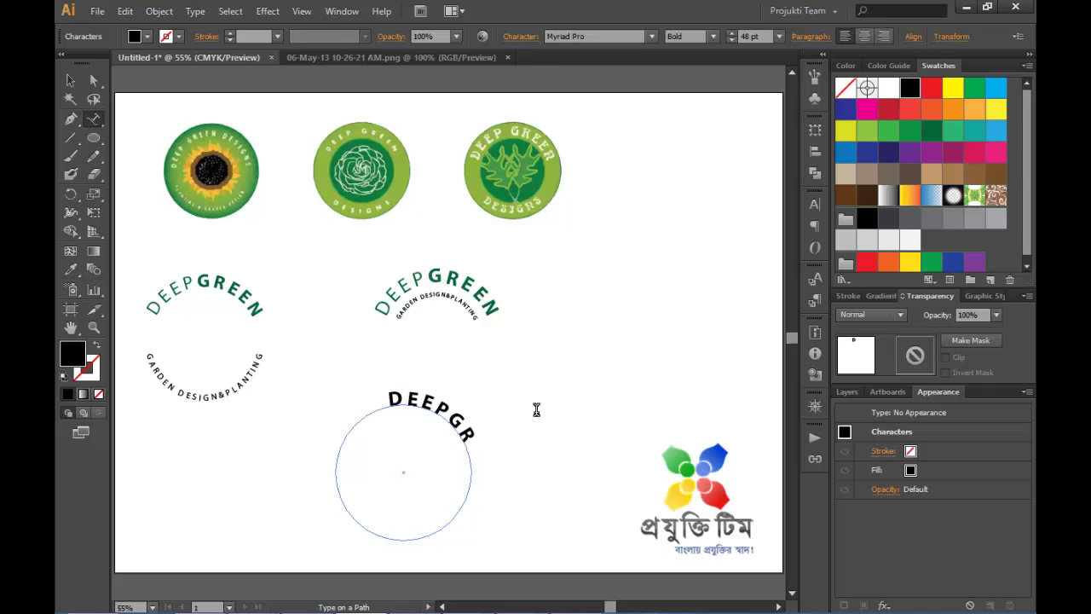
pyautogui.write('EEN')
pyautogui.click(69, 78)
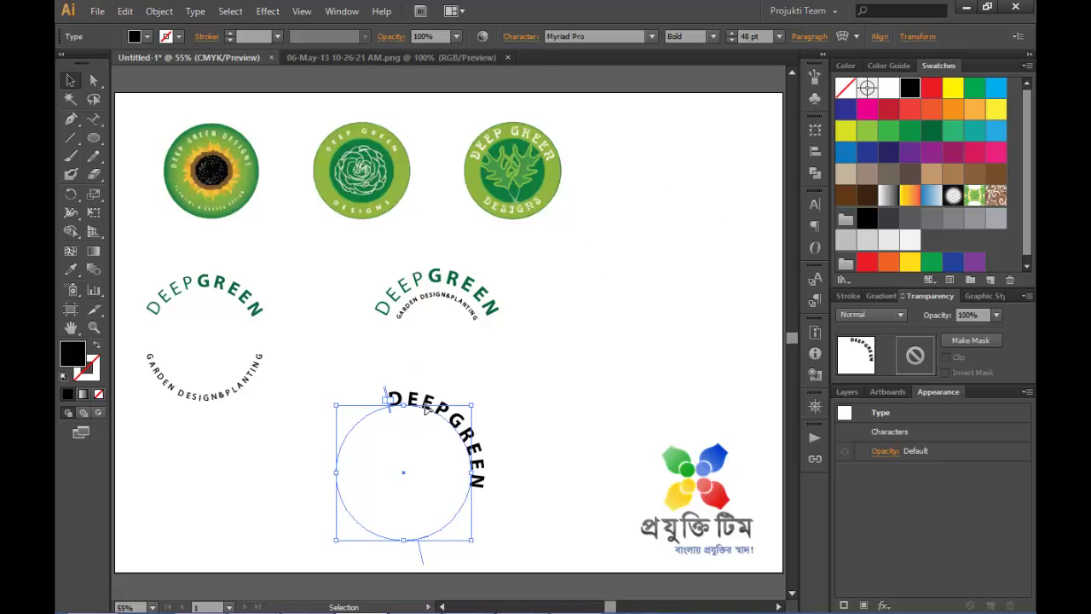
# Select all of the DEEPGREEN text on the circle and centre-align it
pyautogui.doubleClick(425, 407)
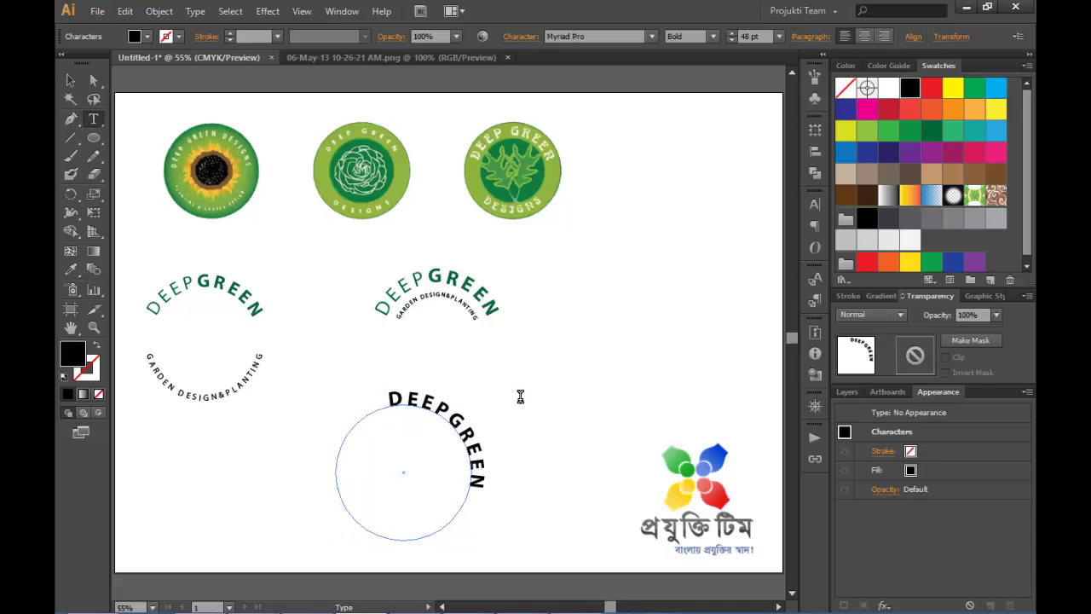
pyautogui.hotkey('ctrl', 'a')
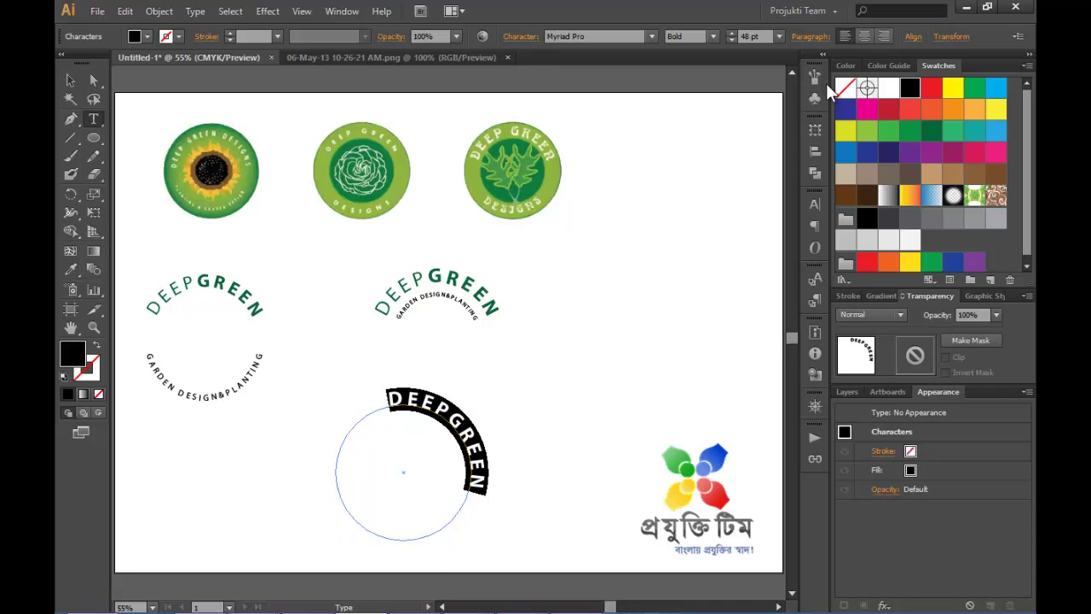
pyautogui.click(865, 34)
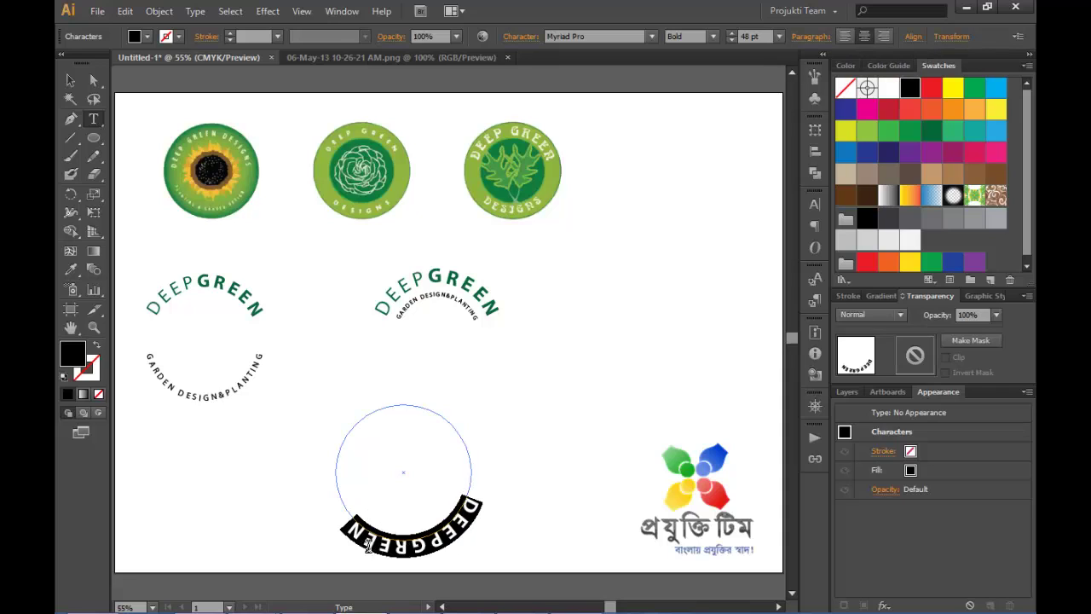
pyautogui.click(71, 81)
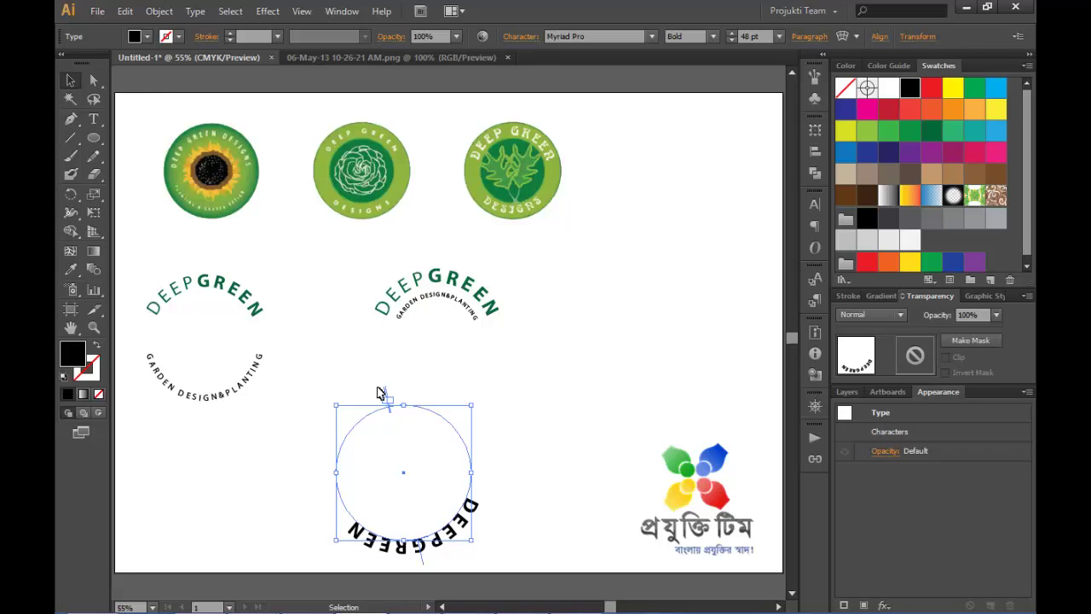
# Move the start and end brackets of the path text so DEEPGREEN arches symmetrically over the circle's top
pyautogui.moveTo(385, 394); pyautogui.dragTo(390, 426)
pyautogui.moveTo(388, 394); pyautogui.dragTo(280, 305)
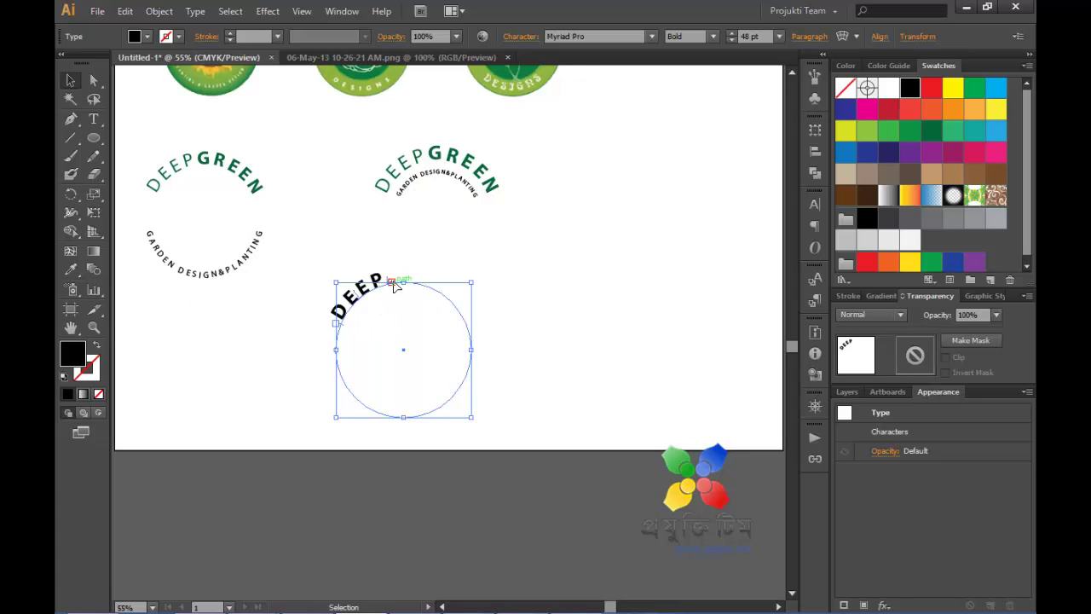
pyautogui.moveTo(388, 282); pyautogui.dragTo(475, 324)
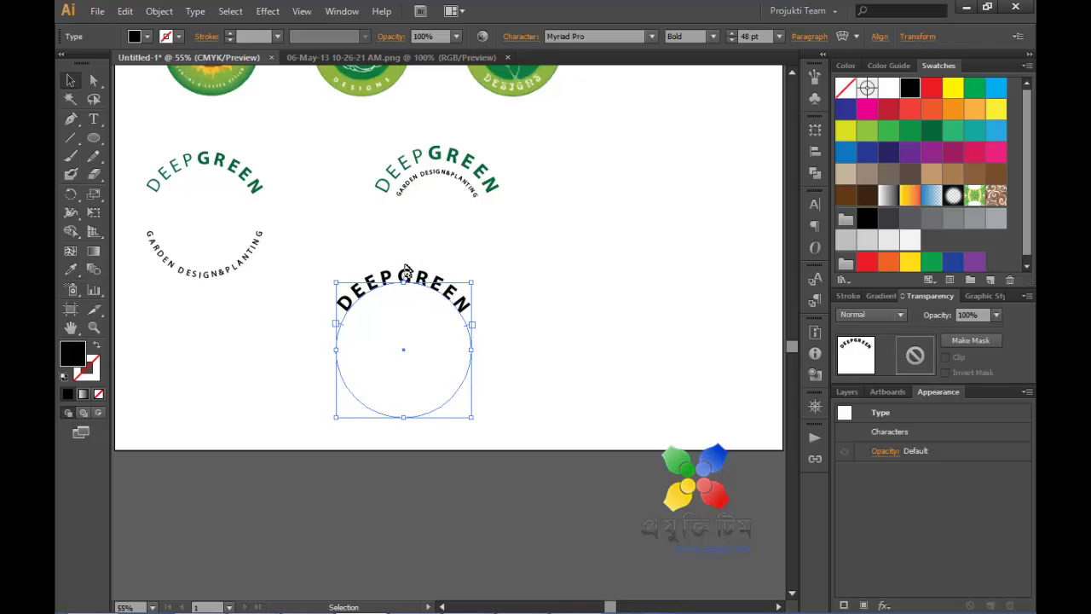
pyautogui.moveTo(404, 284)
pyautogui.mouseDown()
pyautogui.moveTo(405, 148)
pyautogui.moveTo(407, 290)
pyautogui.mouseUp()
# Set the tracking of the whole DEEPGREEN path text to 0
pyautogui.doubleClick(406, 279)
pyautogui.doubleClick(436, 295)
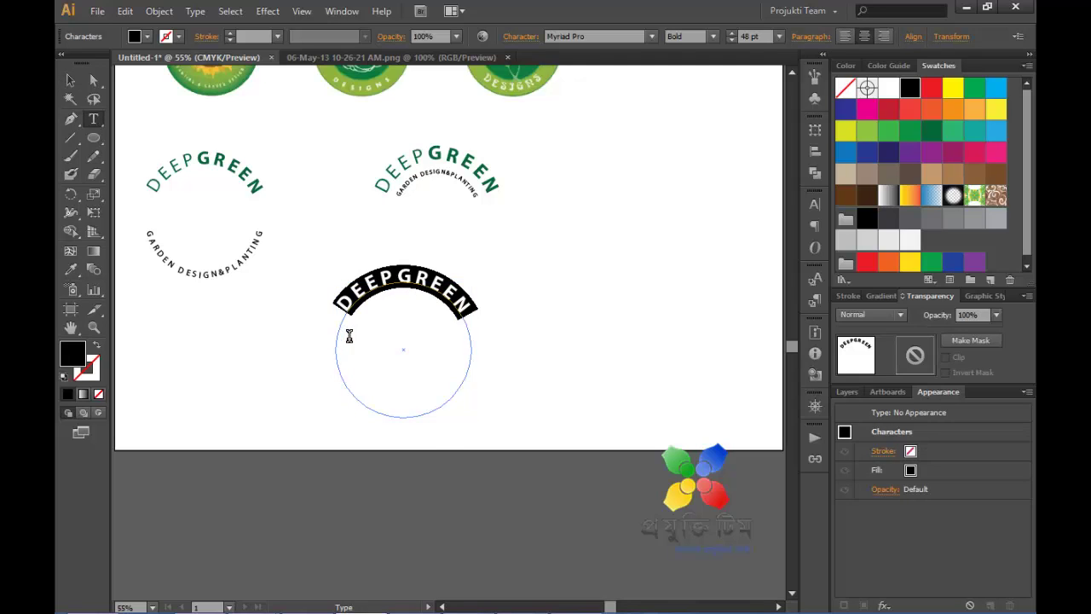
pyautogui.click(818, 201)
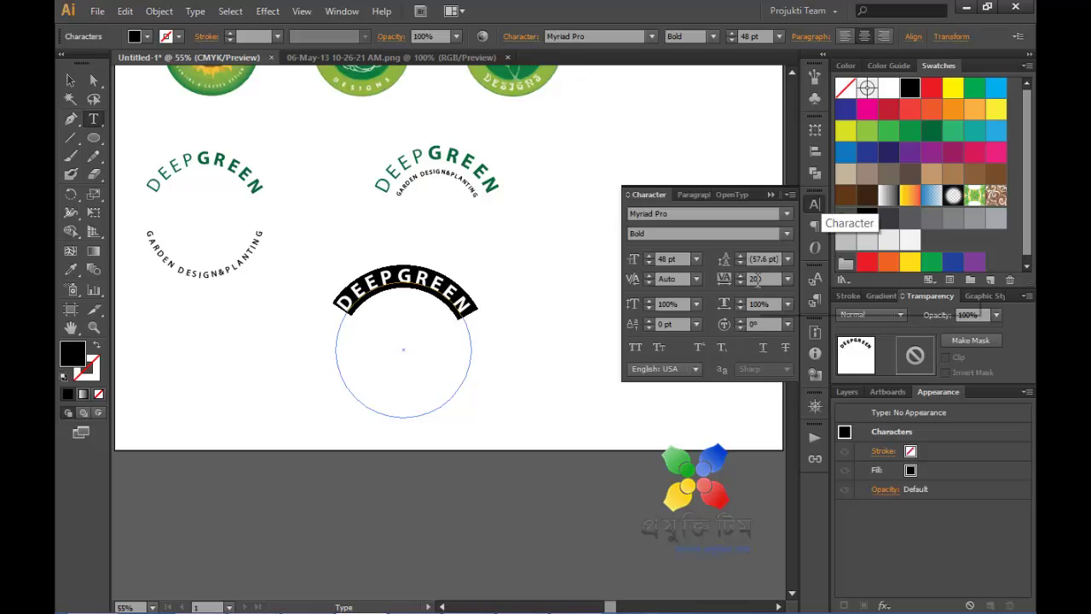
pyautogui.click(787, 278)
pyautogui.click(800, 401)
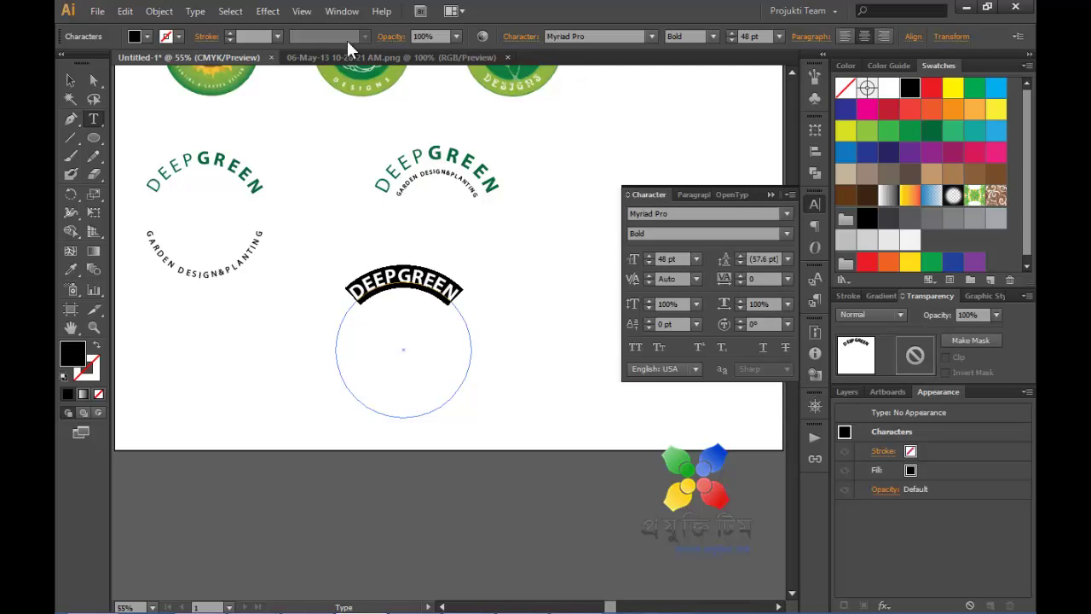
pyautogui.click(344, 11)
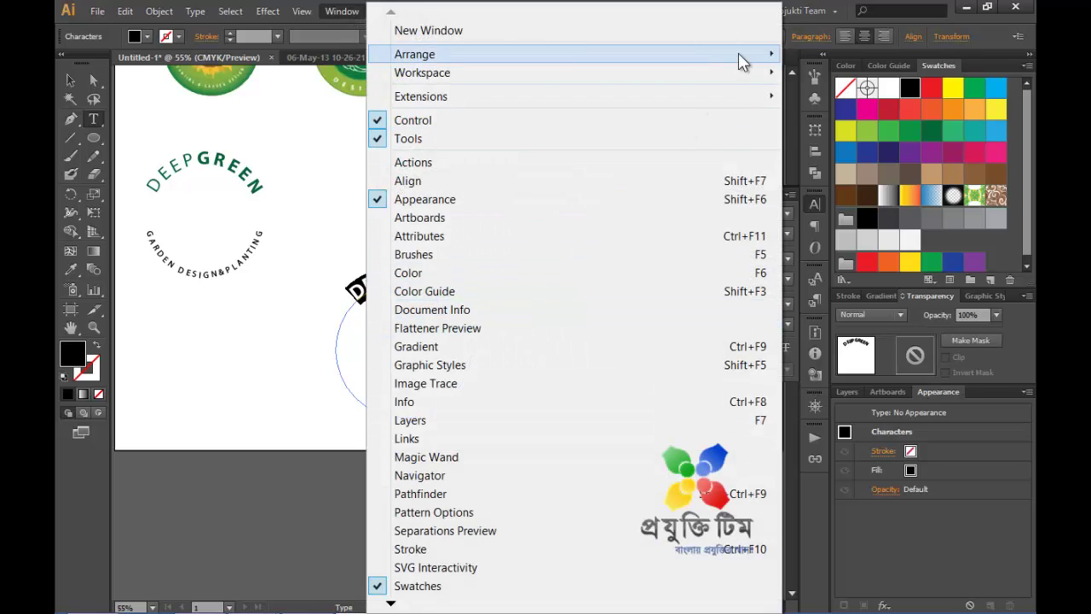
pyautogui.click(344, 13)
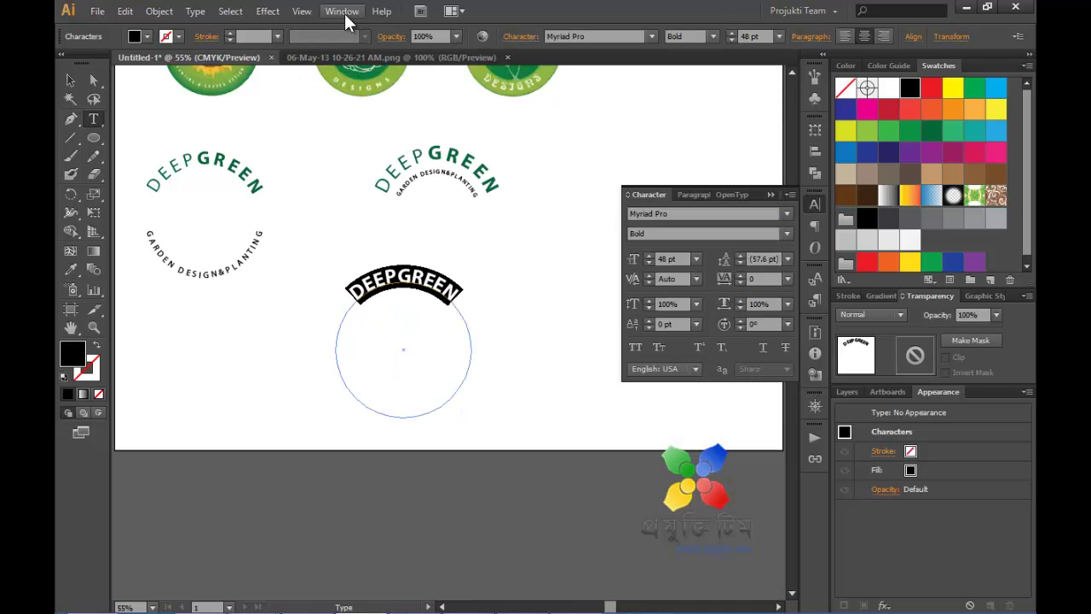
# Set the tracking of the DEEPGREEN path text to 200 and finish editing the text
pyautogui.click(788, 280)
pyautogui.click(801, 454)
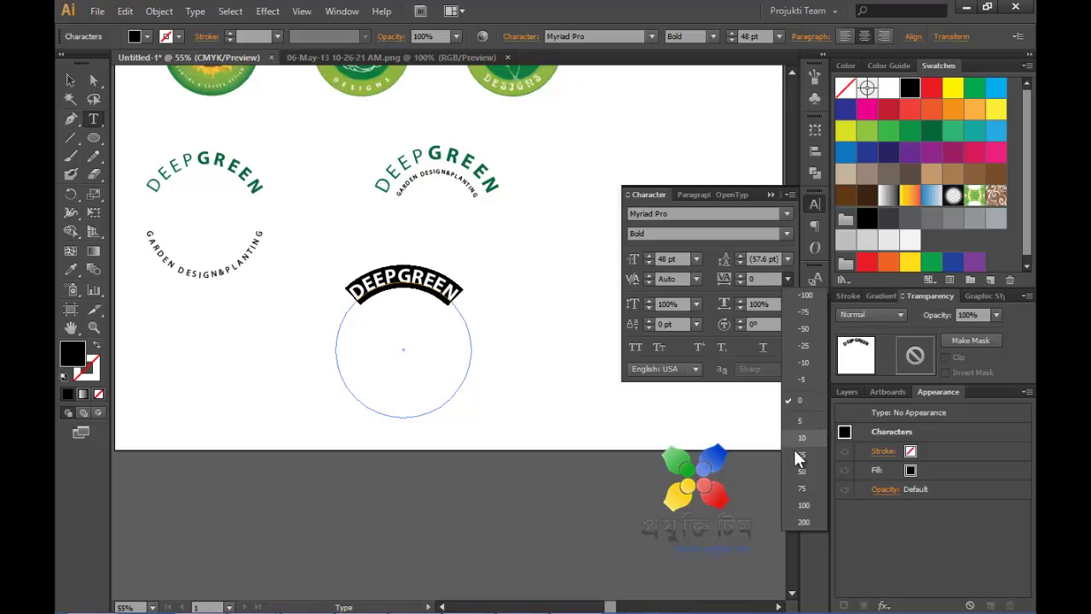
pyautogui.click(787, 274)
pyautogui.click(804, 522)
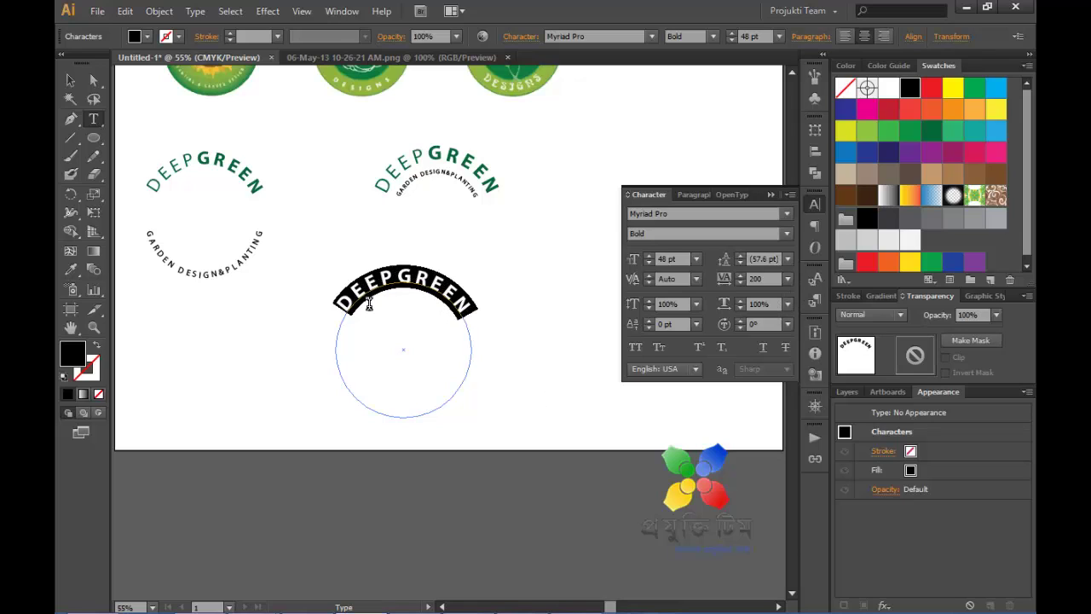
pyautogui.press('Escape')
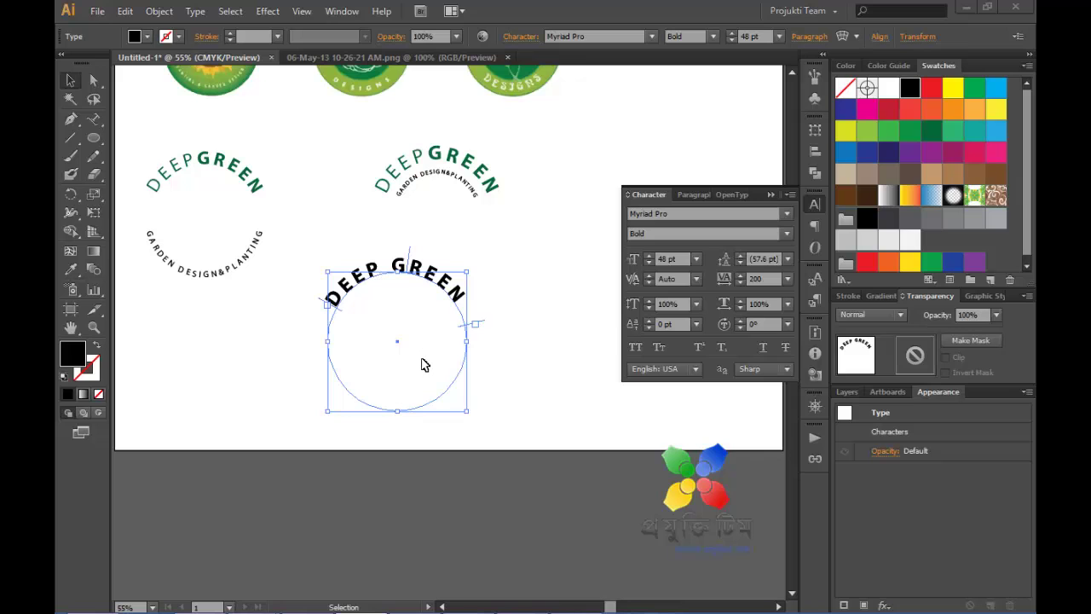
# Flip the front copy of the DEEP GREEN path text to the inside of the circle's lower arc and centre it there
pyautogui.click(125, 12)
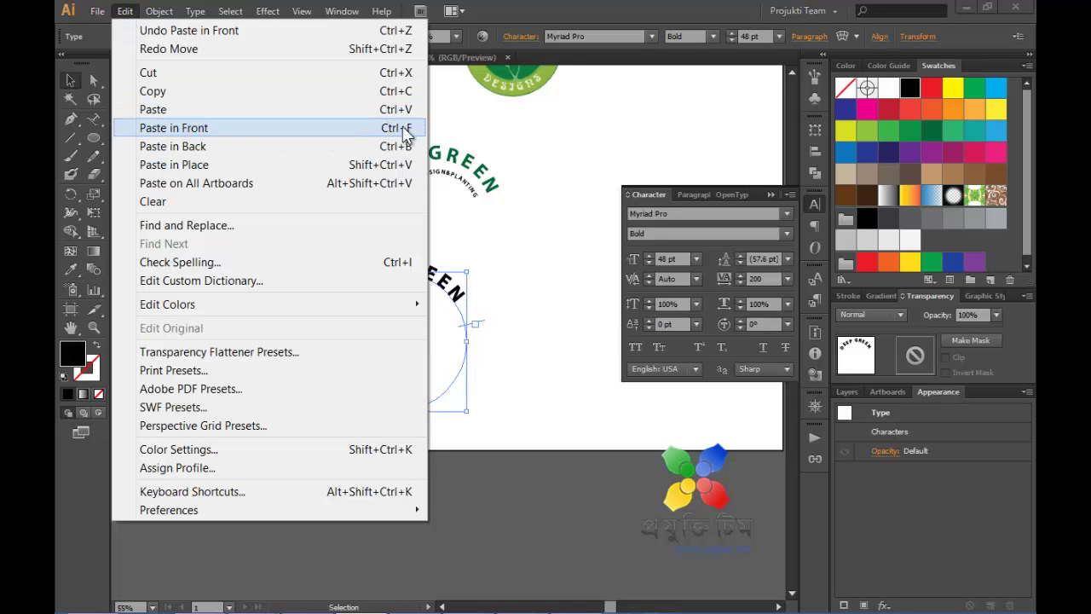
pyautogui.click(517, 292)
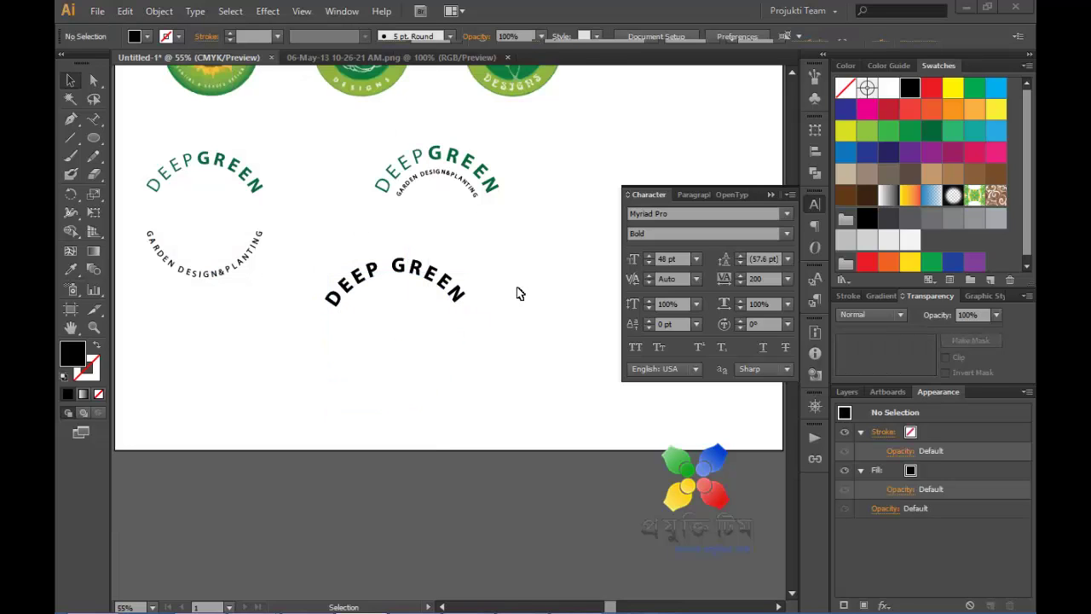
pyautogui.click(419, 268)
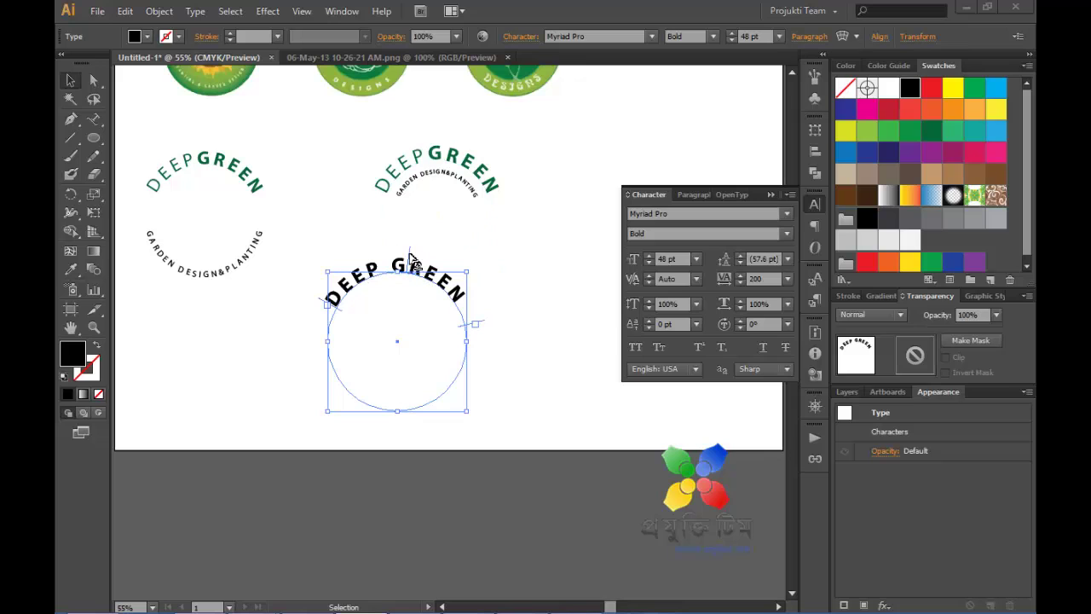
pyautogui.moveTo(409, 249); pyautogui.dragTo(386, 403)
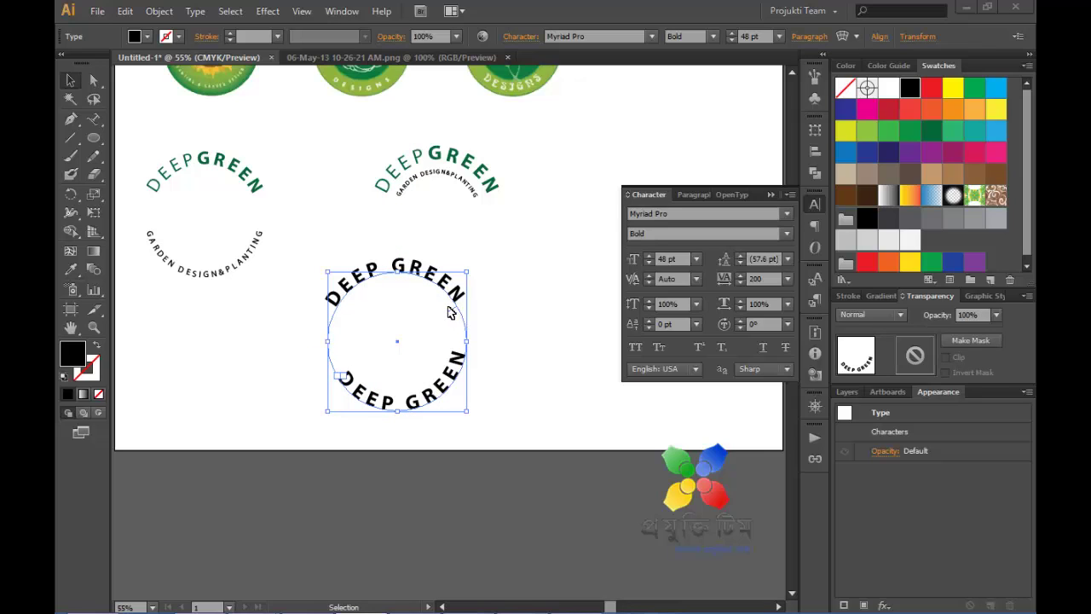
pyautogui.moveTo(452, 320)
pyautogui.mouseDown()
pyautogui.moveTo(341, 314)
pyautogui.moveTo(458, 329)
pyautogui.moveTo(463, 321)
pyautogui.mouseUp()
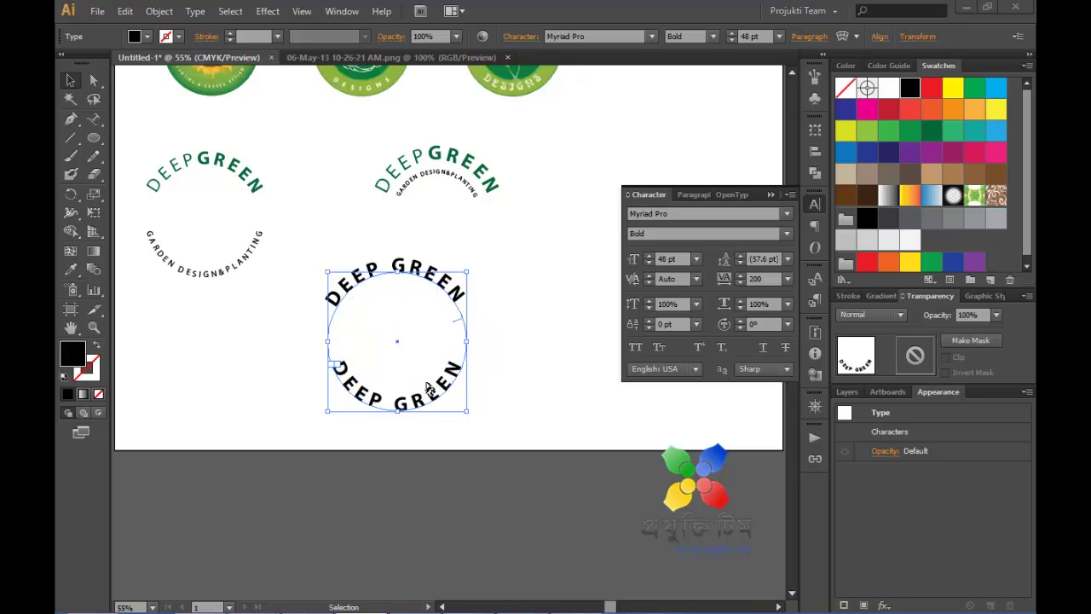
# Replace the path text on the circle's lower arc with GARDEN DESIGN
pyautogui.doubleClick(416, 399)
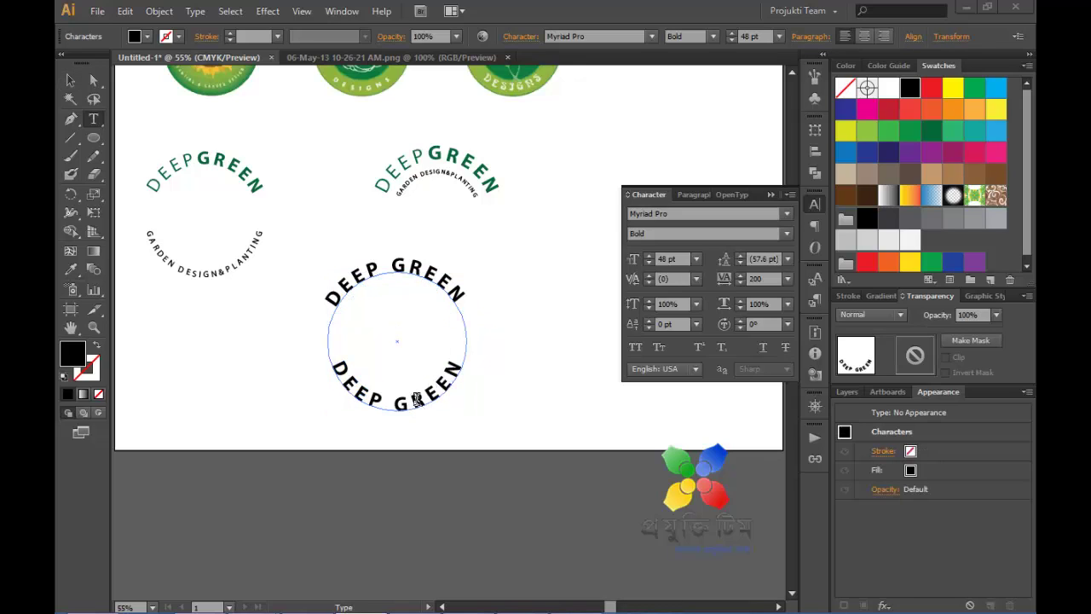
pyautogui.doubleClick(420, 404)
pyautogui.press('BackSpace')
pyautogui.press('BackSpace')
pyautogui.press('BackSpace')
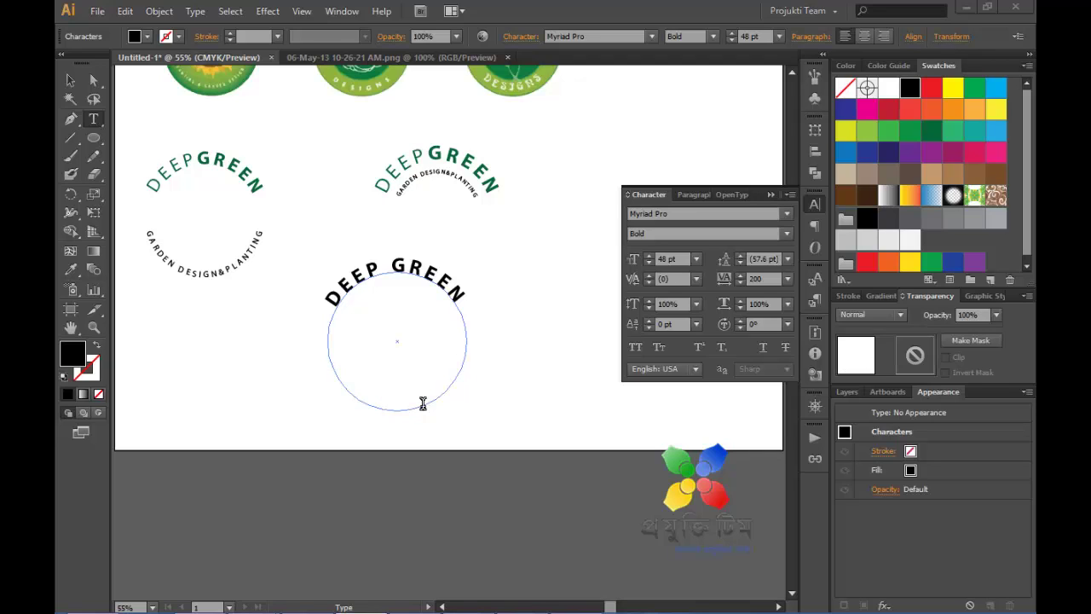
pyautogui.write('GARDE')
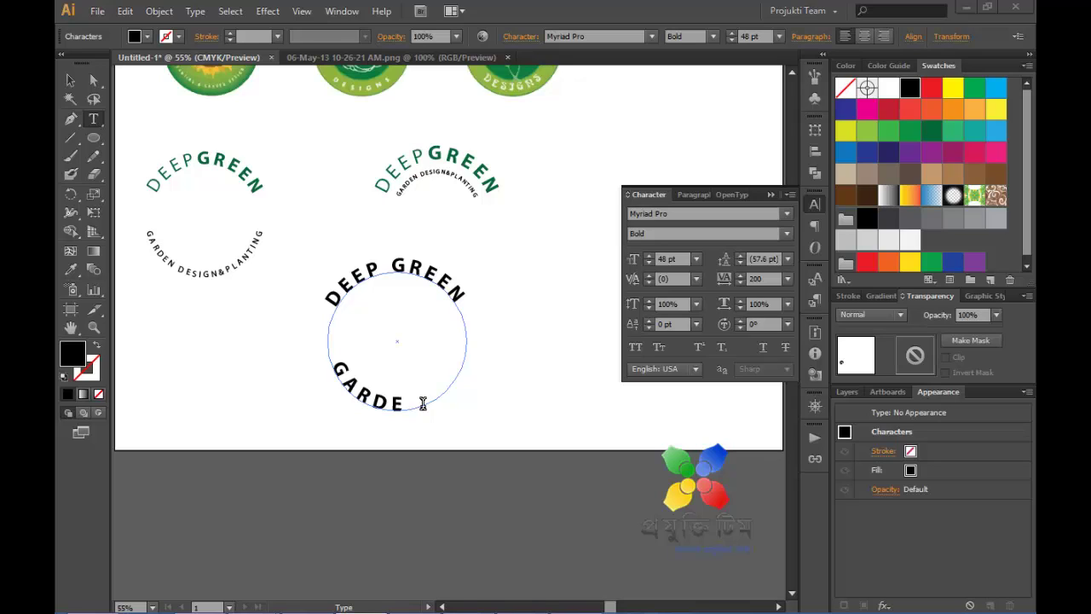
pyautogui.write('N DESIGN')
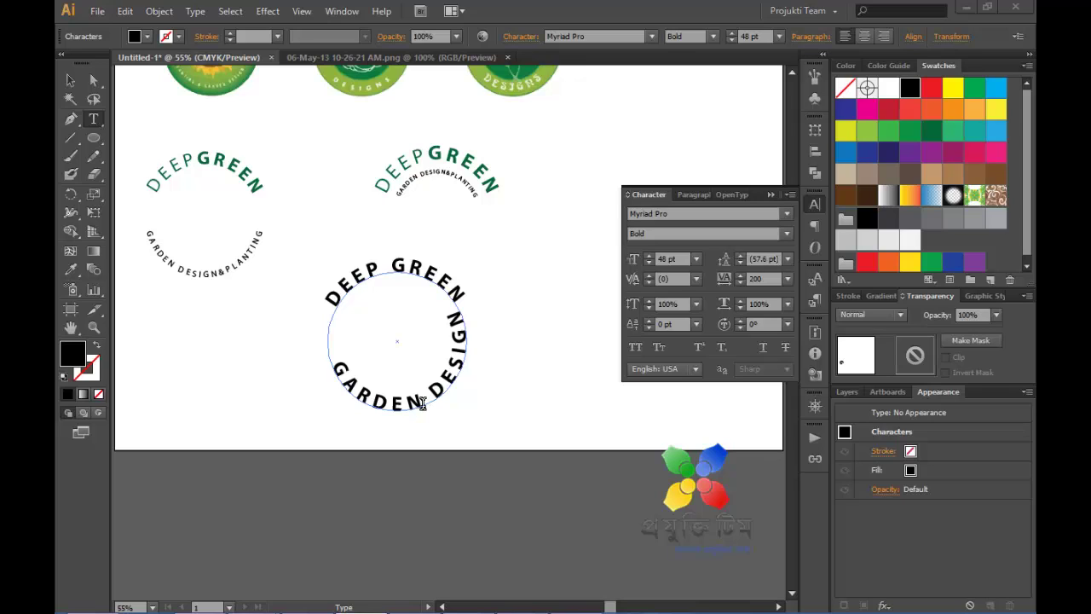
# Reduce the GARDEN DESIGN path text to 32 pt and slide it along the circle to centre it on the lower arc
pyautogui.tripleClick(421, 403)
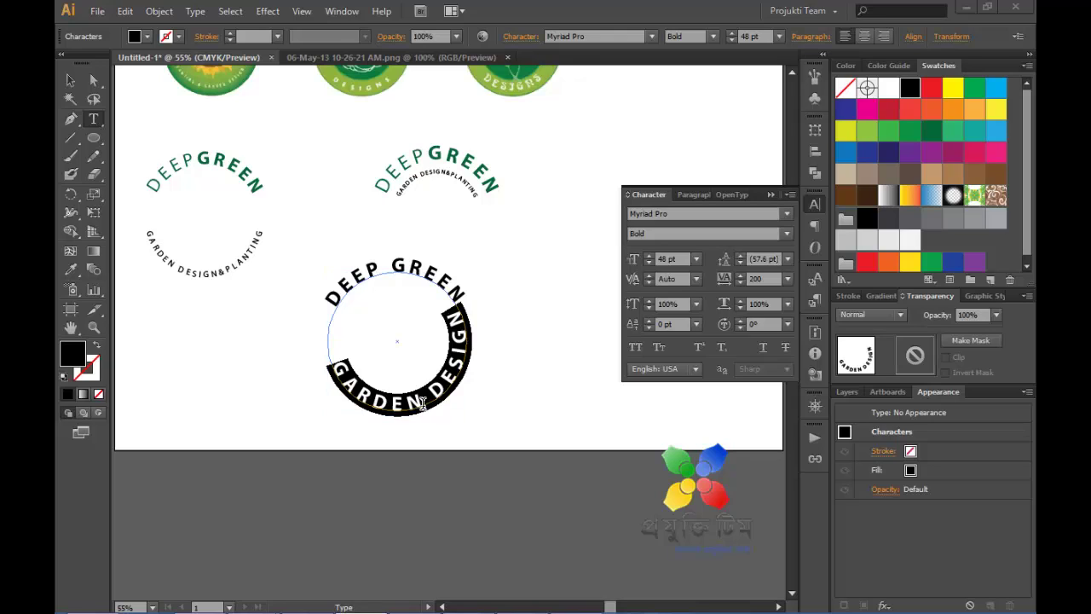
pyautogui.keyDown('ctrl'); pyautogui.click(426, 407); pyautogui.keyUp('ctrl')
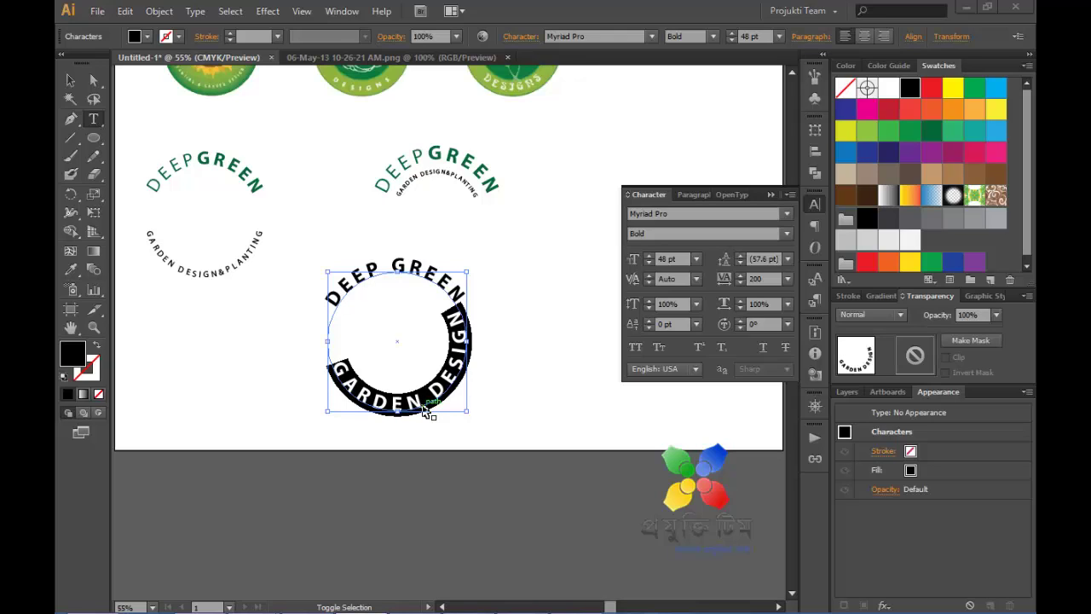
pyautogui.hotkey('ctrl', 'shift', ',')
pyautogui.hotkey('ctrl', 'shift', ',')
pyautogui.hotkey('ctrl', 'shift', ',')
pyautogui.hotkey('ctrl', 'shift', ',')
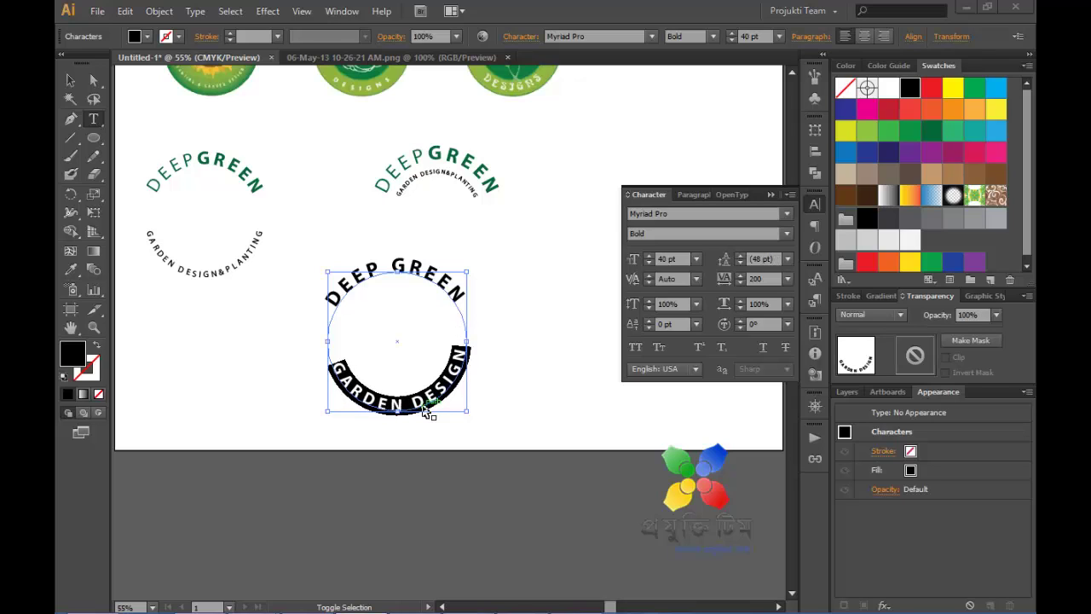
pyautogui.hotkey('ctrl', 'shift', ',')
pyautogui.hotkey('ctrl', 'shift', ',')
pyautogui.hotkey('ctrl', 'shift', ',')
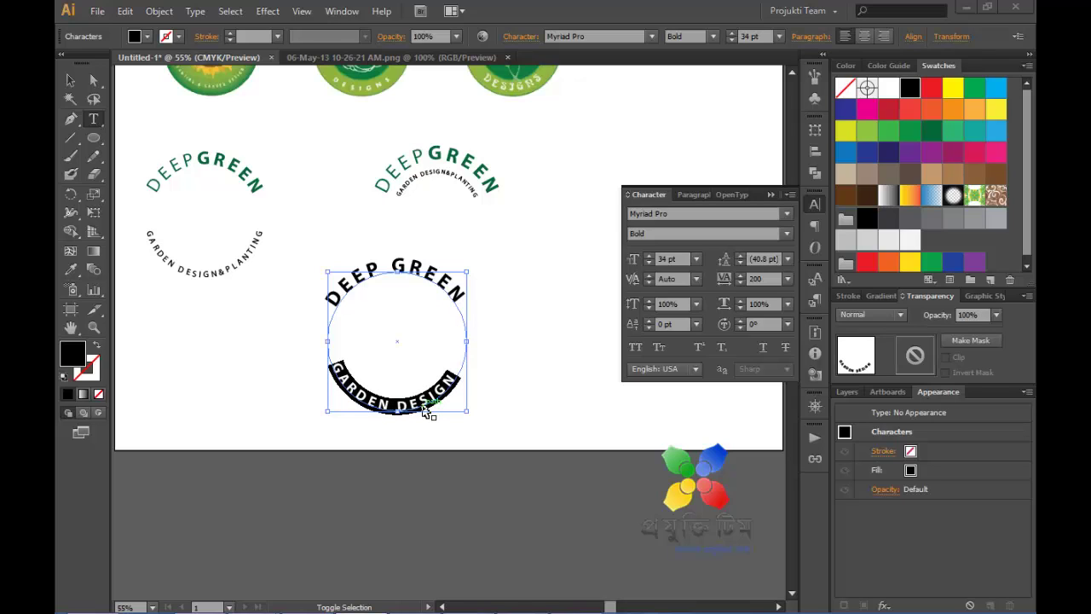
pyautogui.hotkey('ctrl', 'shift', ',')
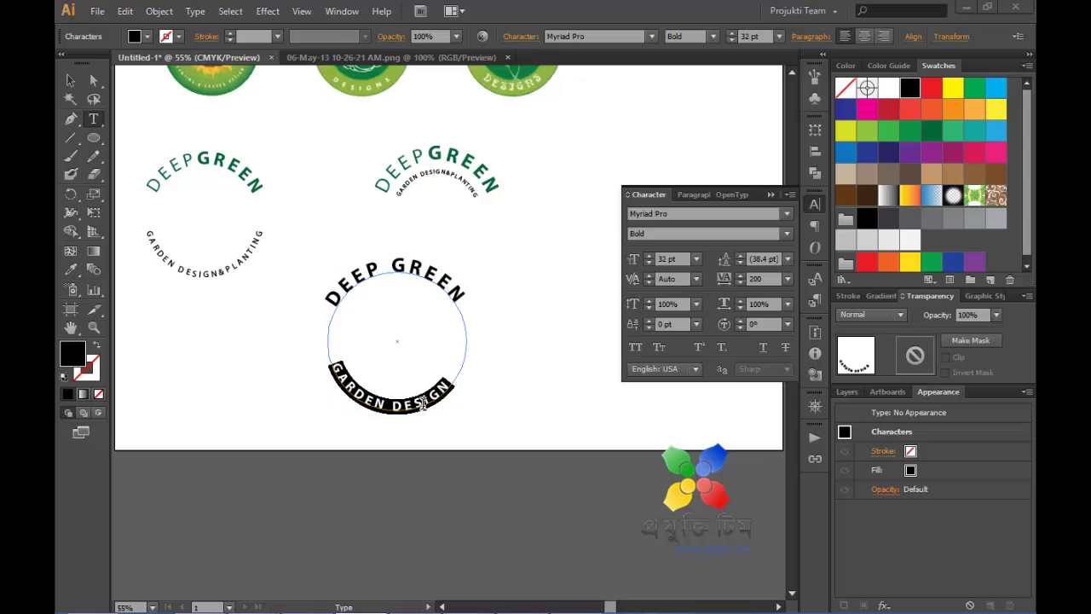
pyautogui.press('Escape')
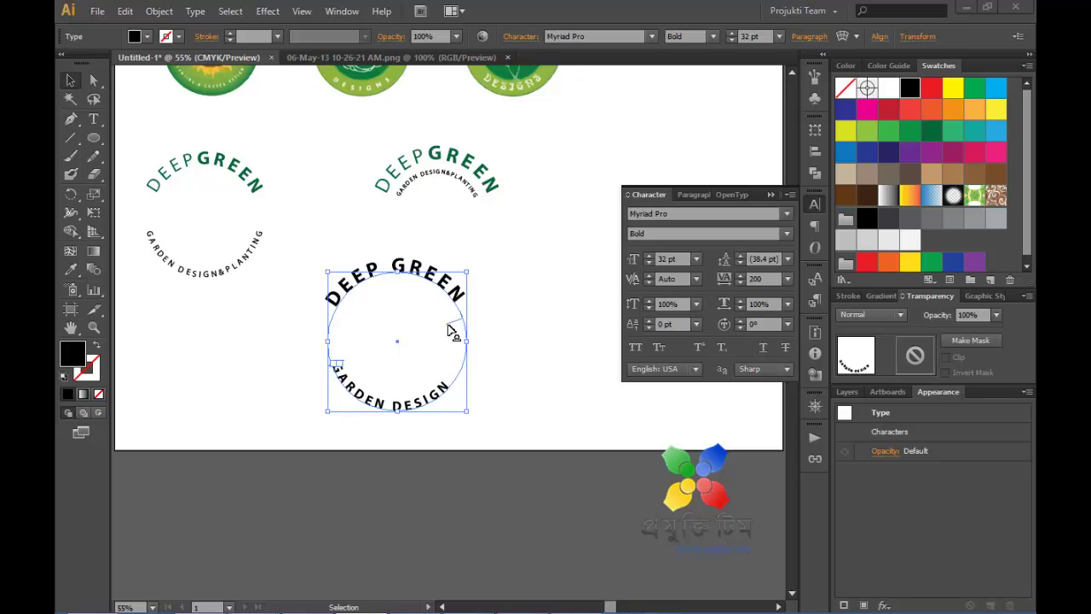
pyautogui.moveTo(452, 324); pyautogui.dragTo(445, 312)
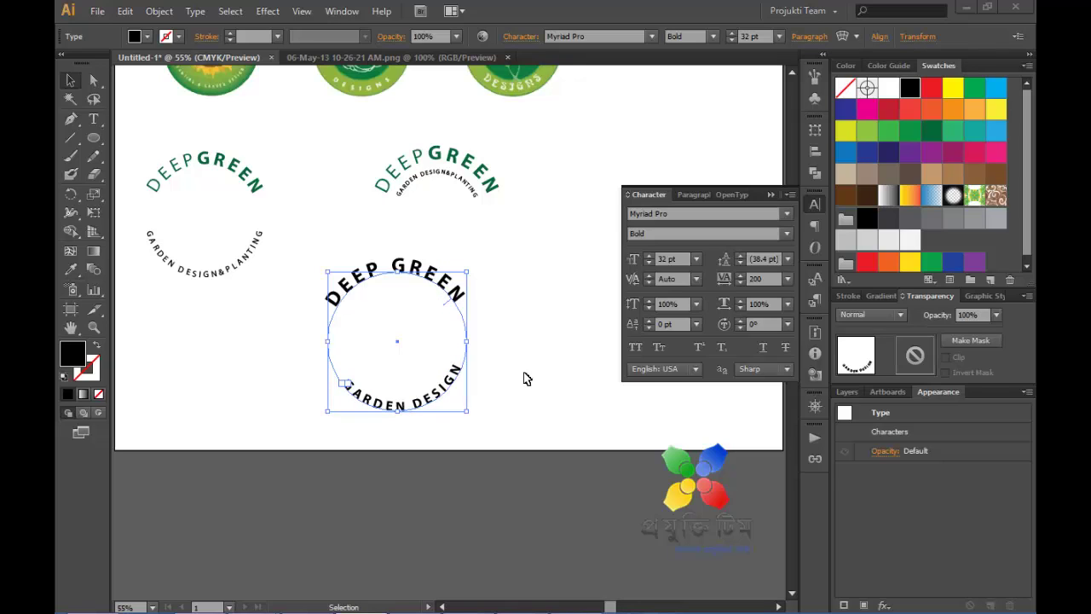
# Try a tracking of 100 on the GARDEN DESIGN path text, restore it to 200, and deselect the text
pyautogui.click(788, 280)
pyautogui.click(799, 506)
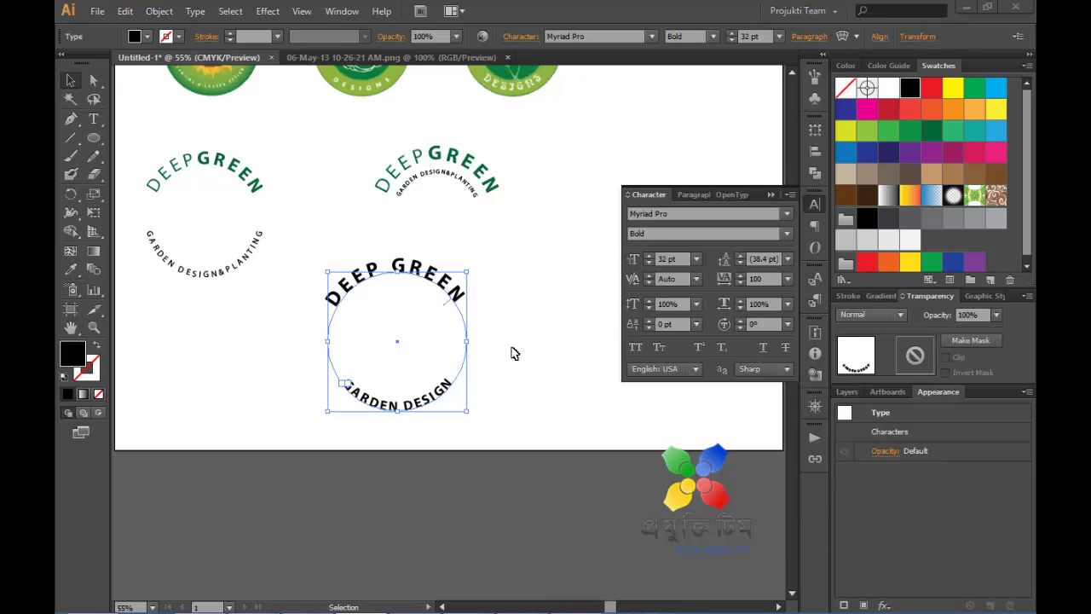
pyautogui.click(787, 280)
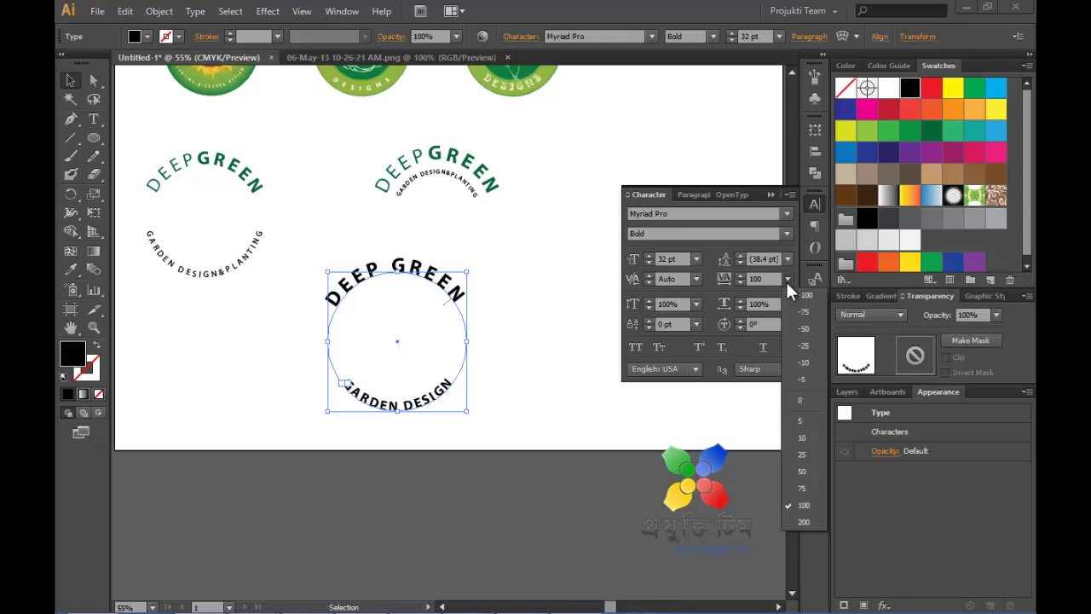
pyautogui.click(798, 522)
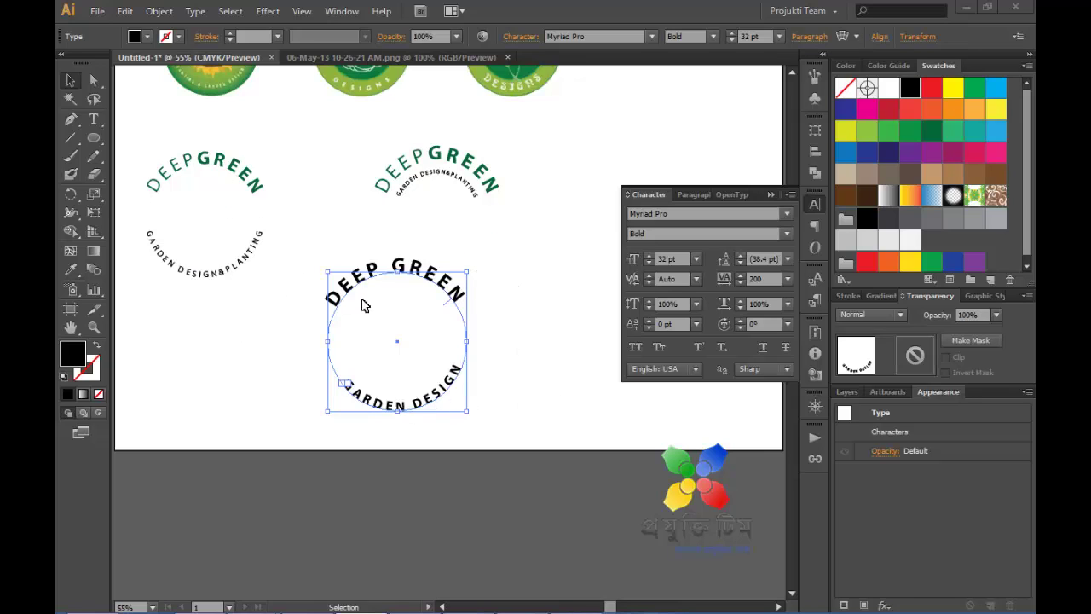
pyautogui.click(514, 320)
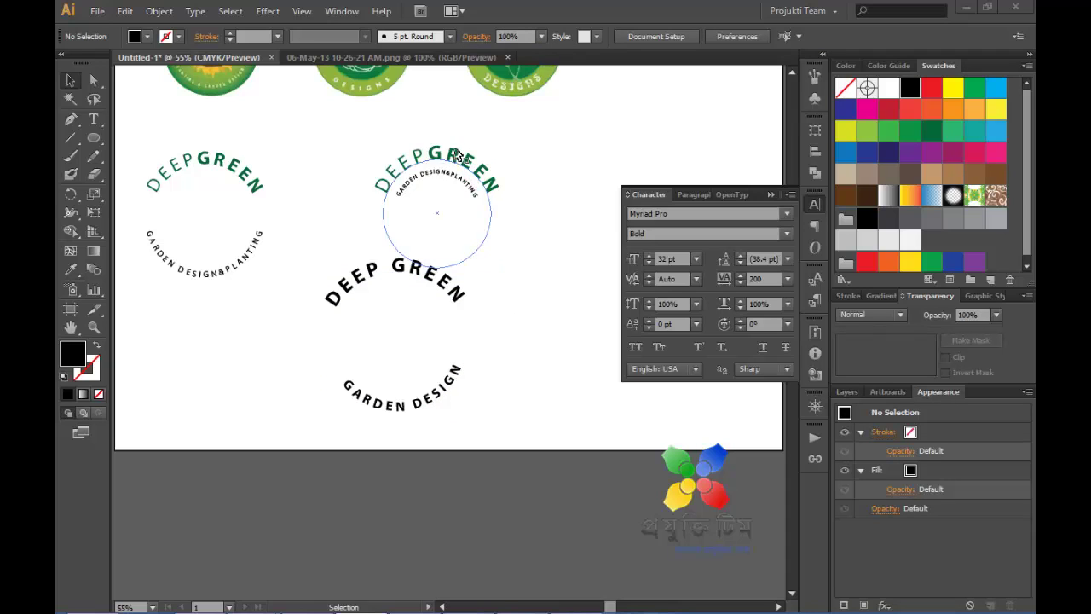
pyautogui.click(772, 194)
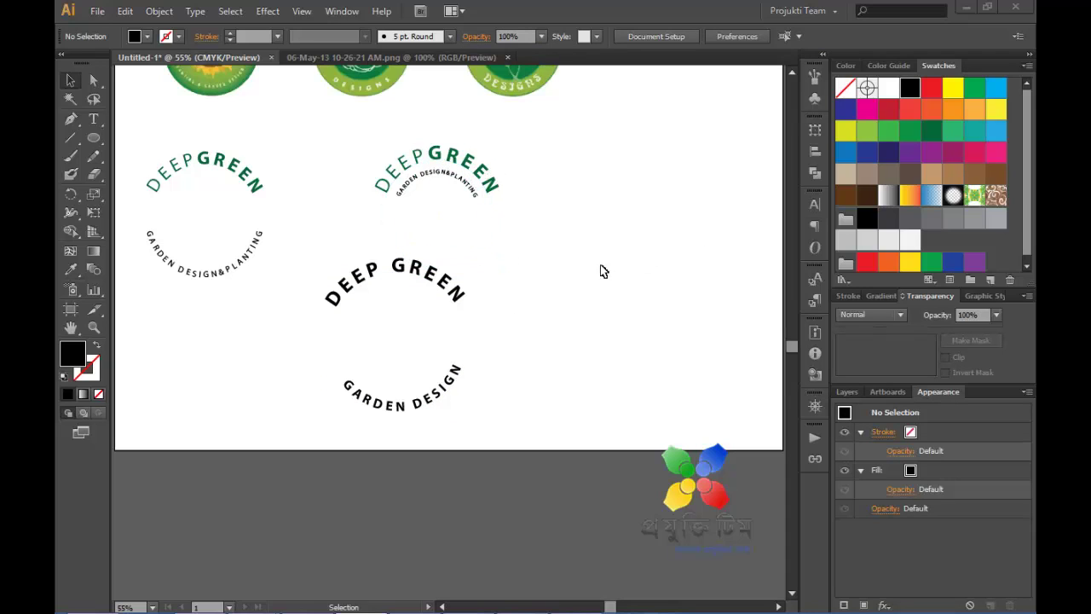
pyautogui.moveTo(313, 256); pyautogui.dragTo(487, 443)
pyautogui.click(366, 316)
pyautogui.moveTo(315, 286); pyautogui.dragTo(718, 405)
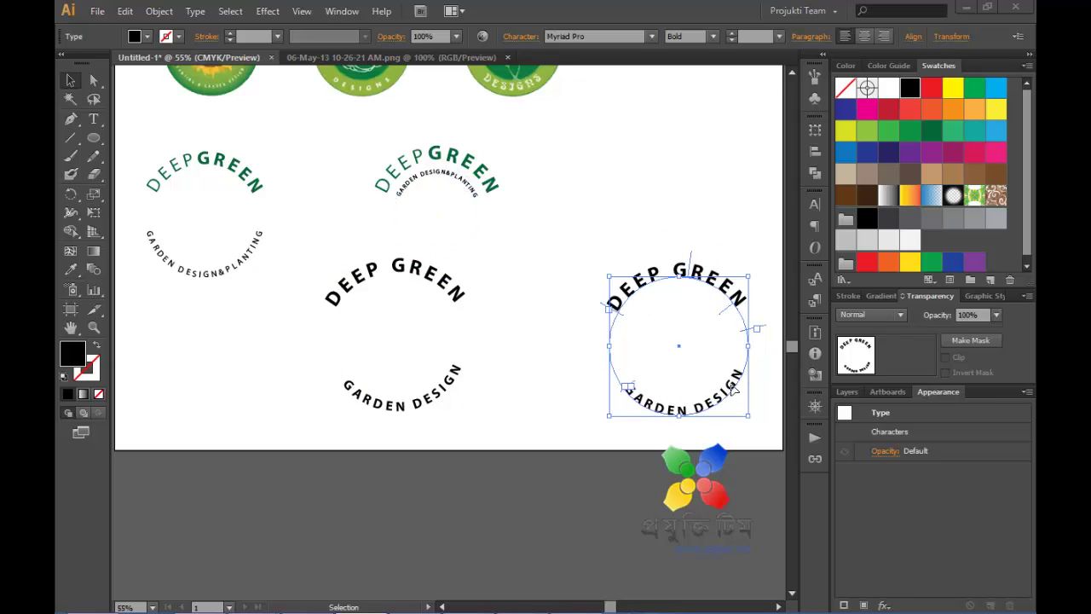
pyautogui.moveTo(566, 228); pyautogui.dragTo(771, 435)
pyautogui.press('Delete')
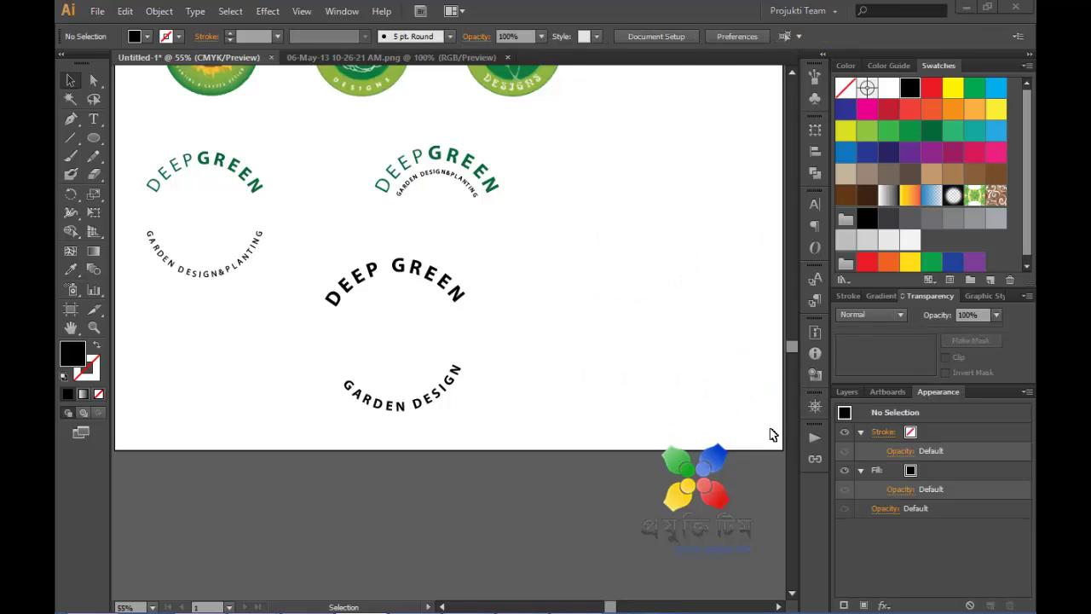
# Duplicate only the DEEP GREEN path text into the empty area to the right of the original
pyautogui.click(413, 272)
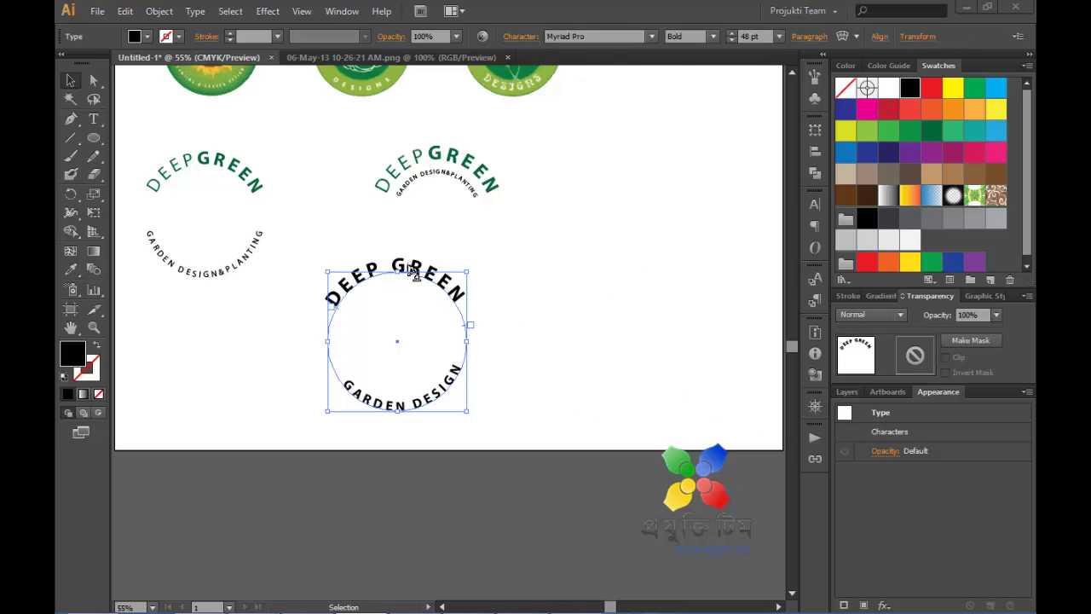
pyautogui.moveTo(414, 271); pyautogui.dragTo(463, 264)
pyautogui.moveTo(418, 278); pyautogui.dragTo(720, 272)
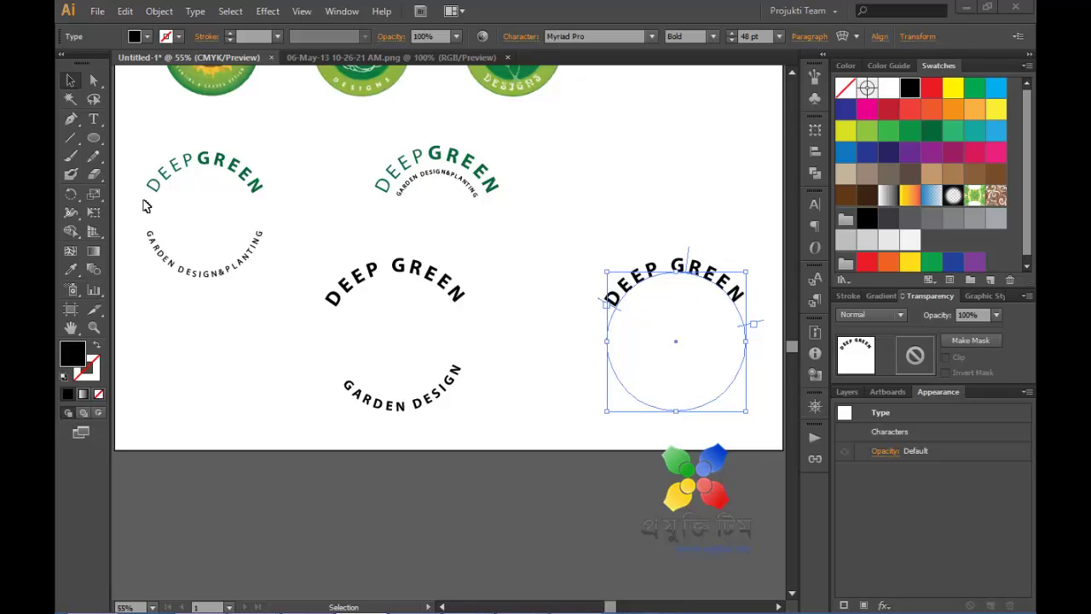
# Make a concentric copy of the duplicated DEEP GREEN path text scaled uniformly to 75%, checking the preview
pyautogui.doubleClick(92, 196)
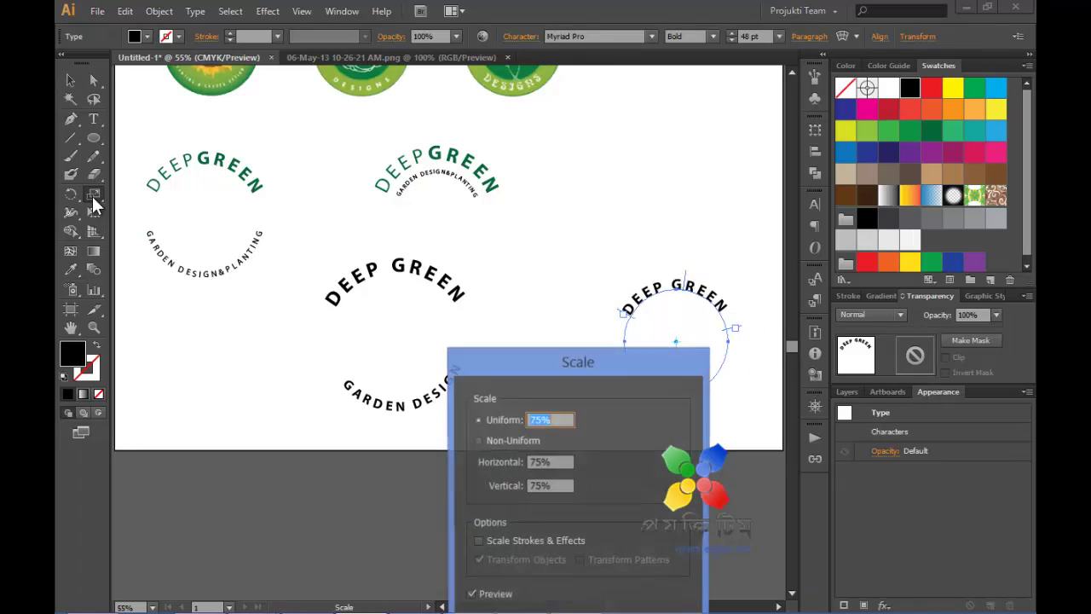
pyautogui.moveTo(563, 364); pyautogui.dragTo(338, 185)
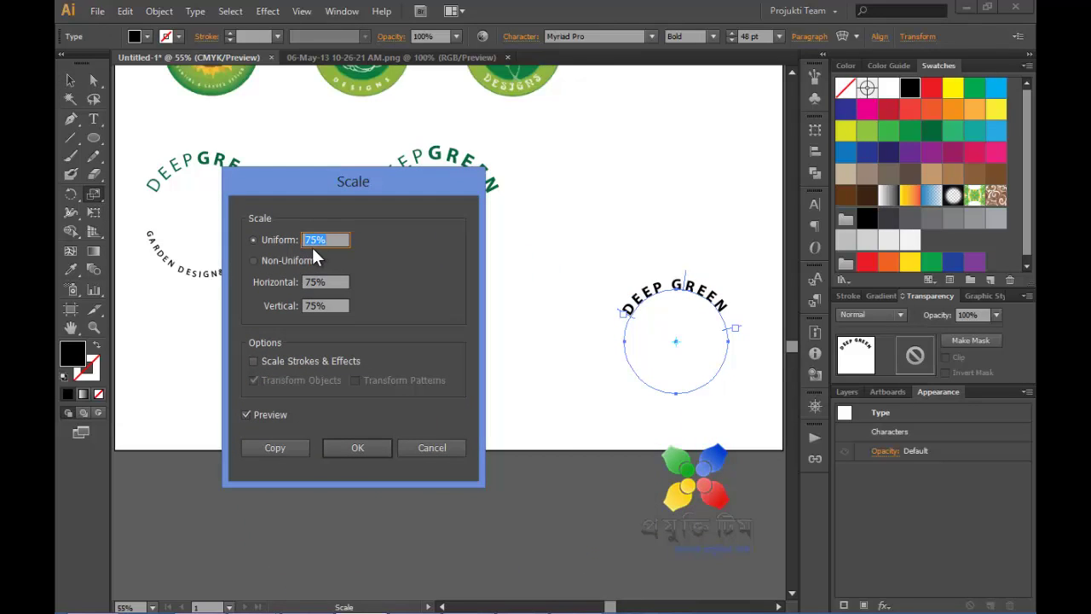
pyautogui.click(246, 414)
pyautogui.click(270, 414)
pyautogui.click(270, 414)
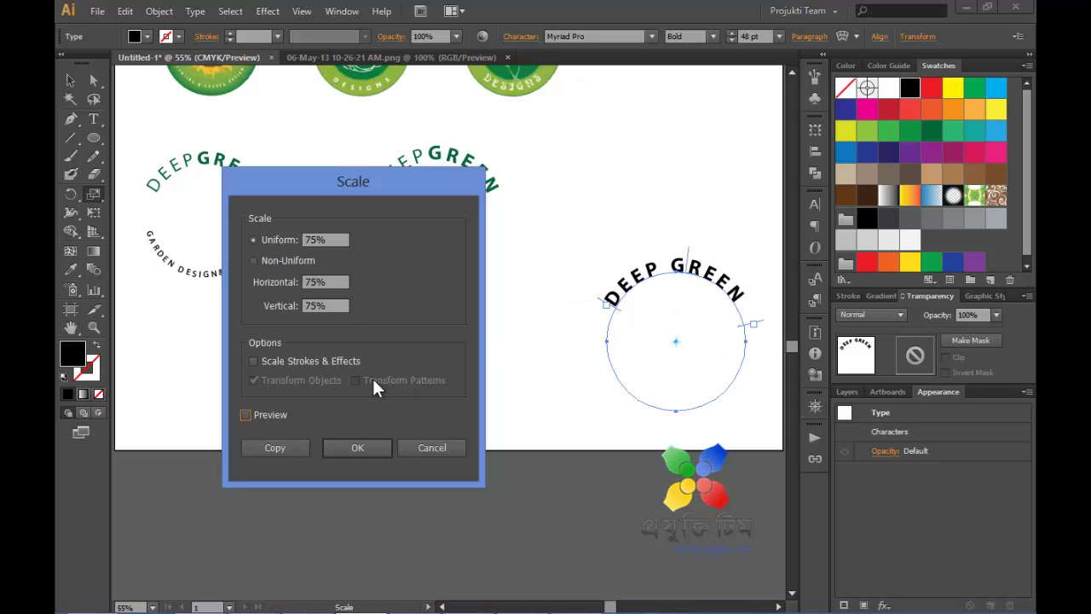
pyautogui.click(265, 414)
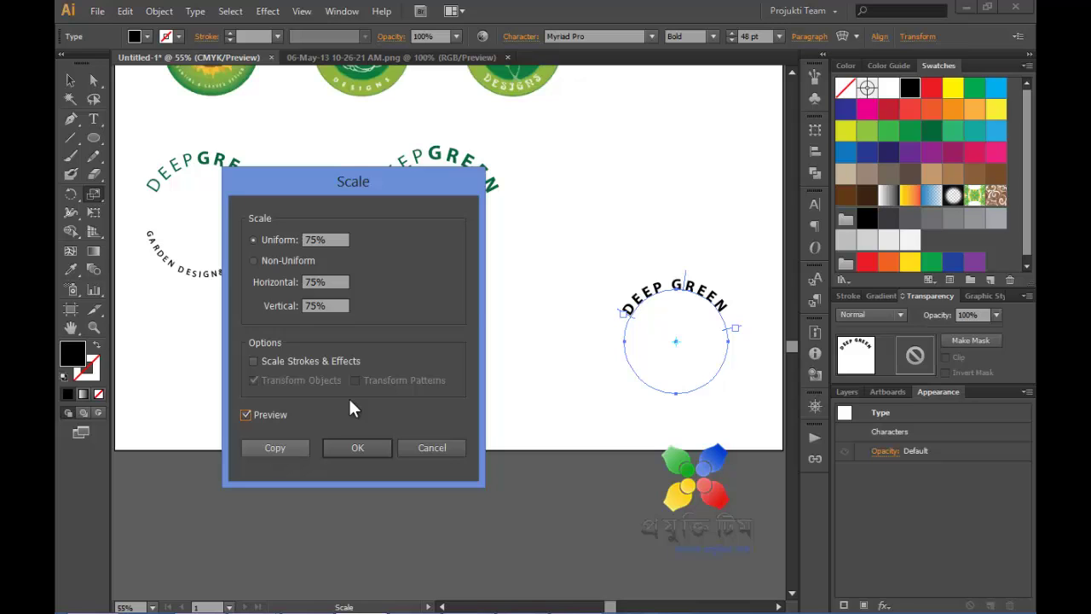
pyautogui.click(281, 449)
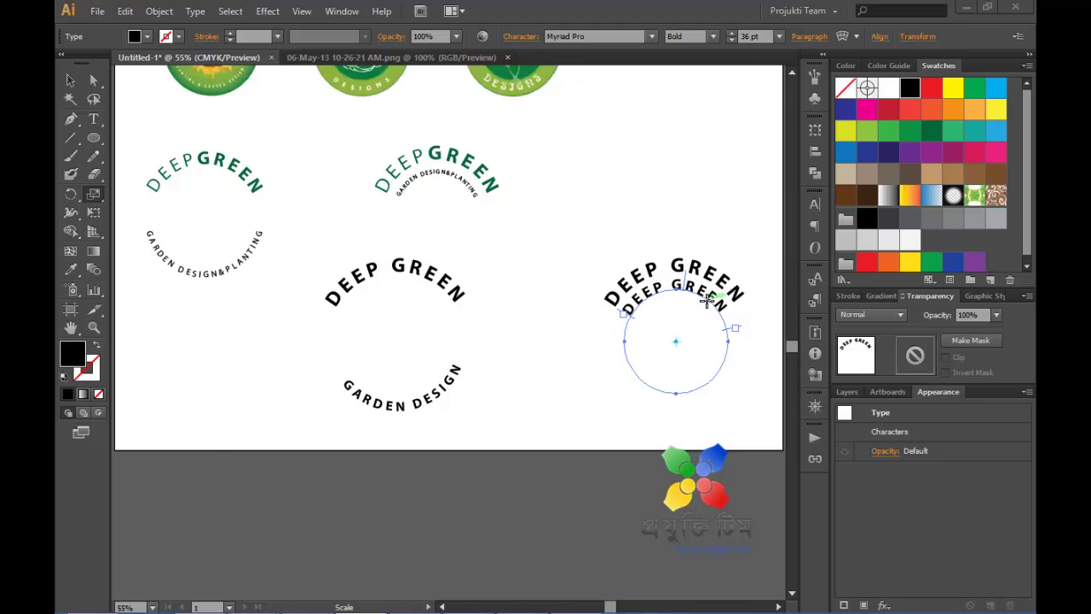
# Replace the wording of the smaller inner path text with GARDEN DESIGN using the Type on a Path tool
pyautogui.doubleClick(98, 118)
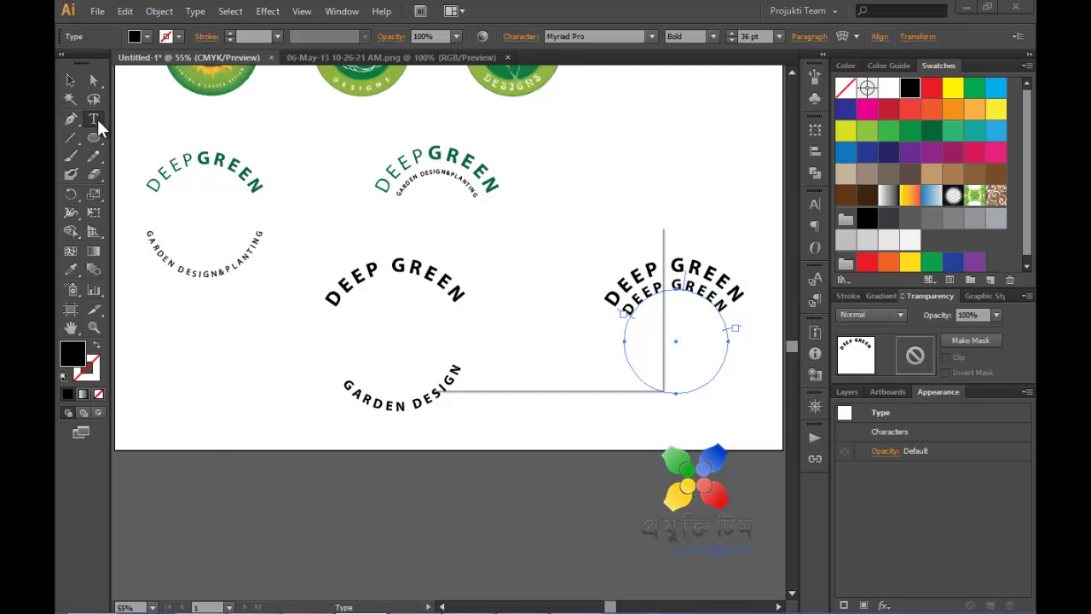
pyautogui.click(551, 353)
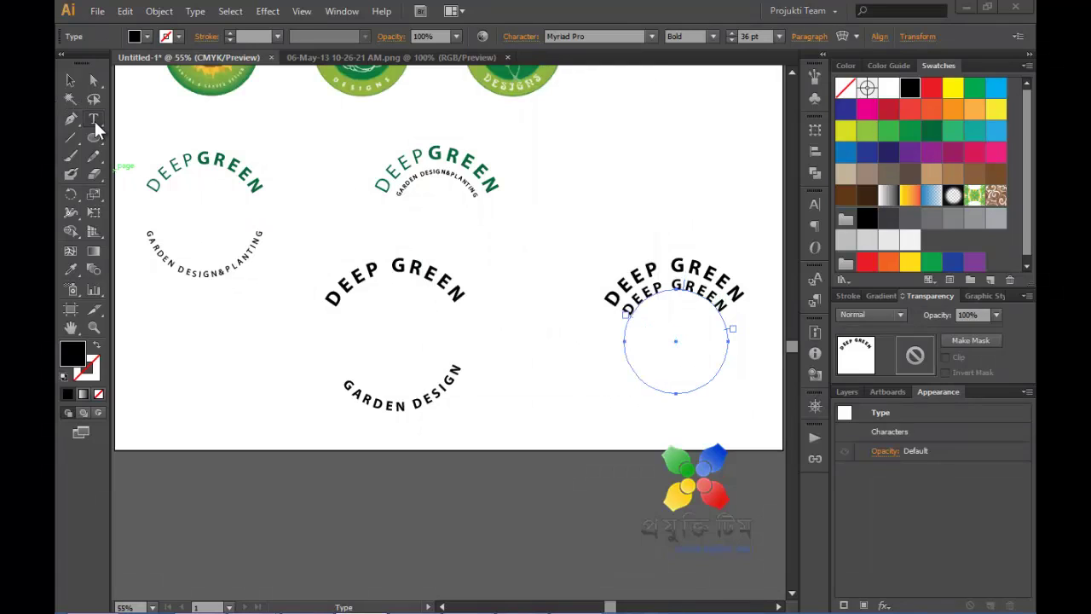
pyautogui.click(95, 120)
pyautogui.click(167, 155)
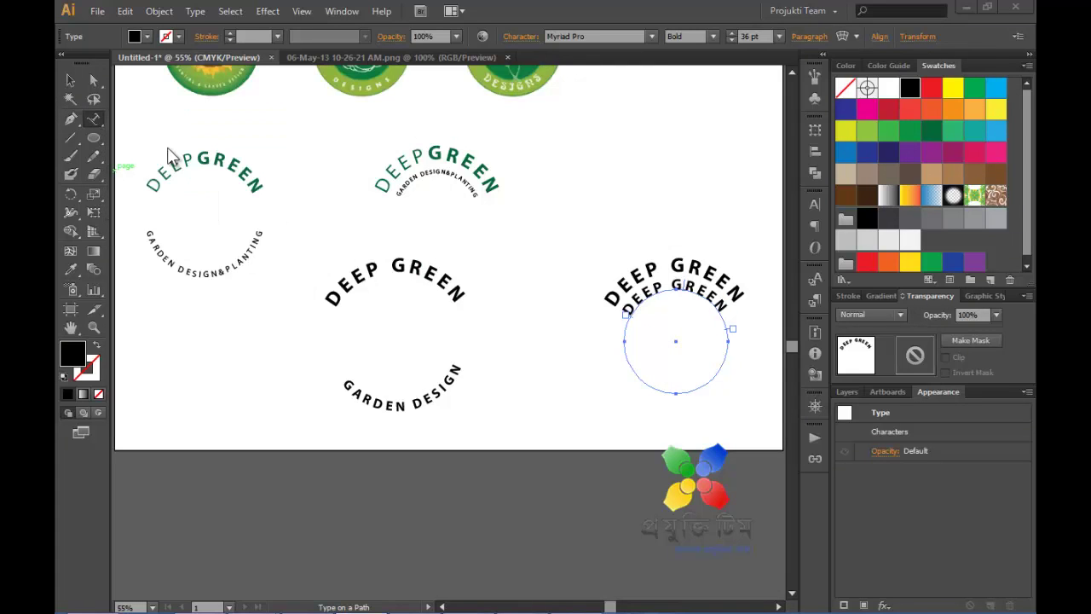
pyautogui.click(700, 292)
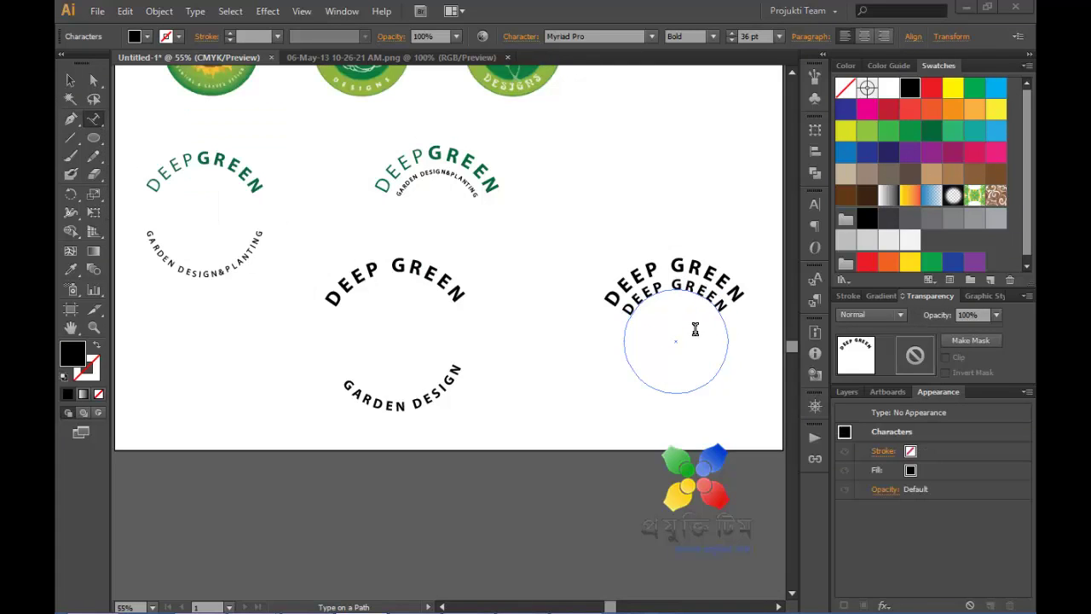
pyautogui.press('BackSpace')
pyautogui.press('BackSpace')
pyautogui.press('BackSpace')
pyautogui.press('BackSpace')
pyautogui.press('BackSpace')
pyautogui.press('BackSpace')
pyautogui.press('BackSpace')
pyautogui.press('BackSpace')
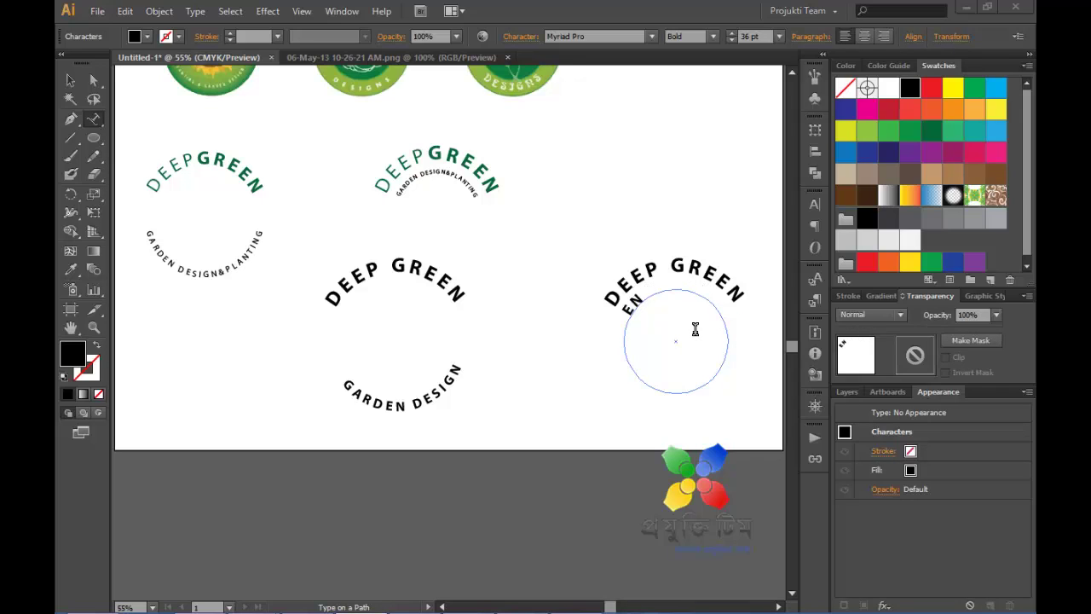
pyautogui.press('Delete')
pyautogui.press('Delete')
pyautogui.write('GARDEN')
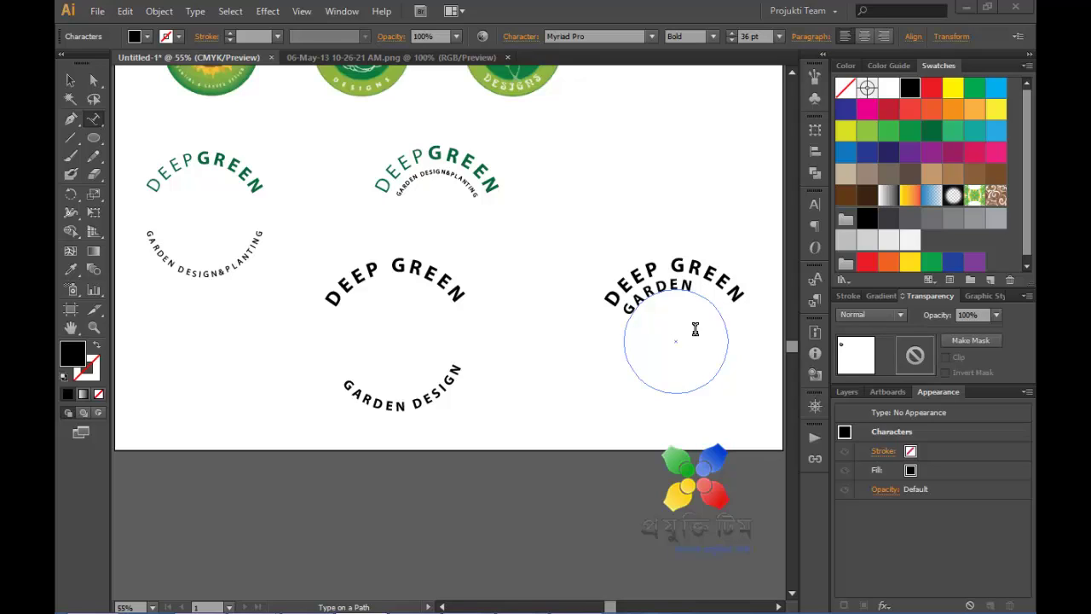
pyautogui.write(' DE')
pyautogui.write('SI')
pyautogui.write('GN')
pyautogui.click(69, 81)
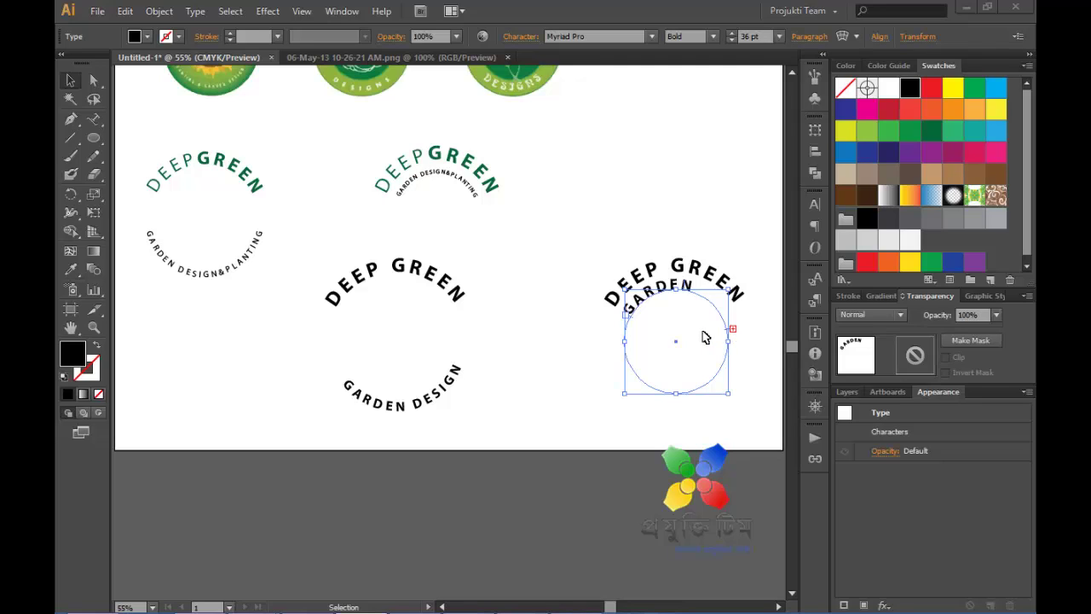
# Reduce the inner GARDEN DESIGN path text to 28 pt so the whole phrase fits its arc, and deselect it
pyautogui.hotkey('ctrl', 'shift', ',')
pyautogui.hotkey('ctrl', 'shift', ',')
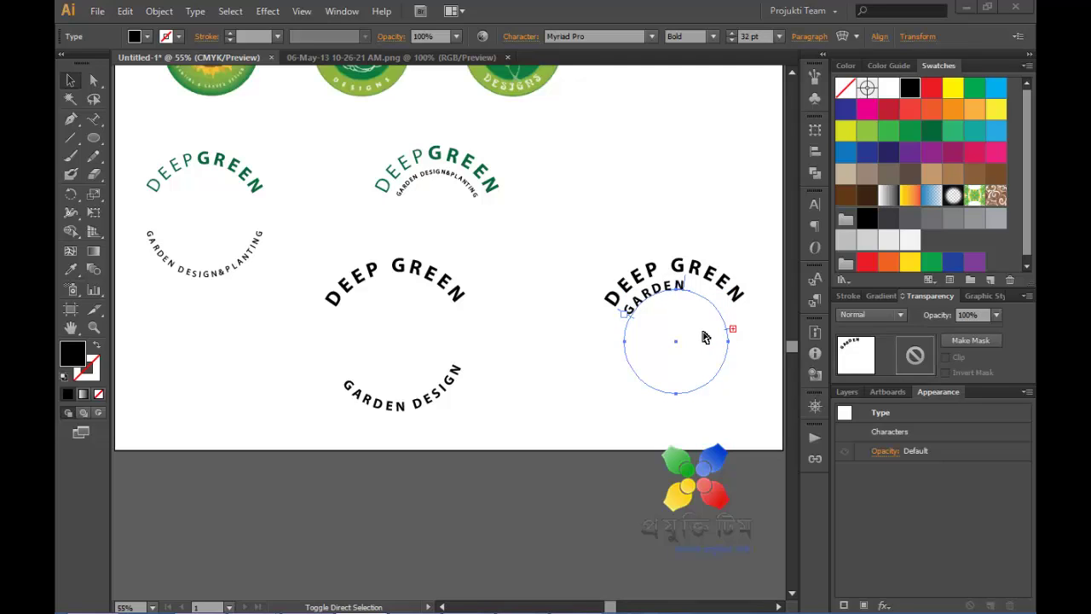
pyautogui.hotkey('ctrl', 'shift', ',')
pyautogui.hotkey('ctrl', 'shift', ',')
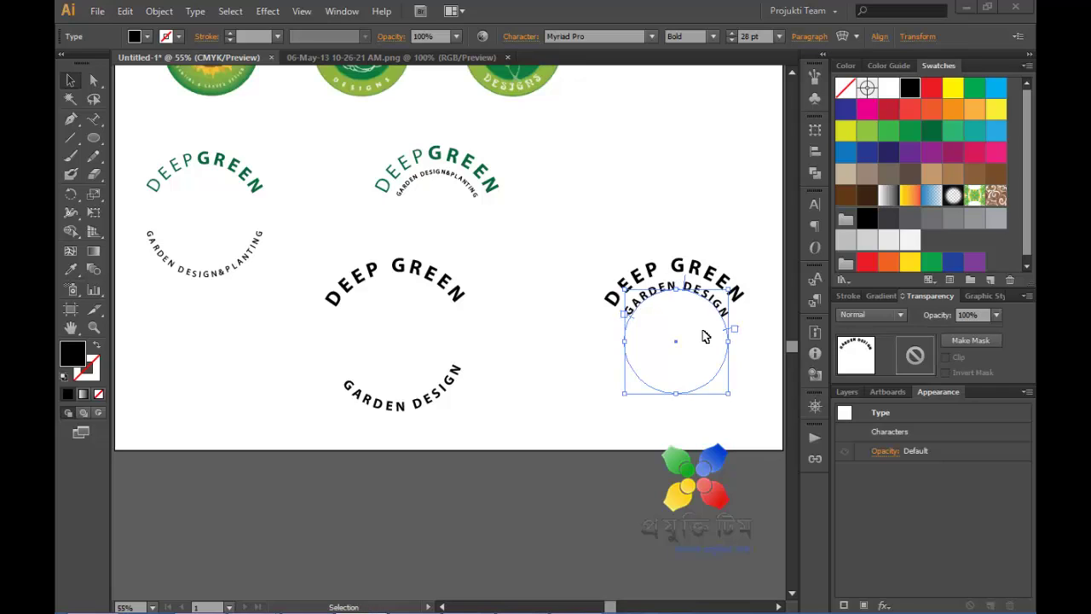
pyautogui.click(537, 333)
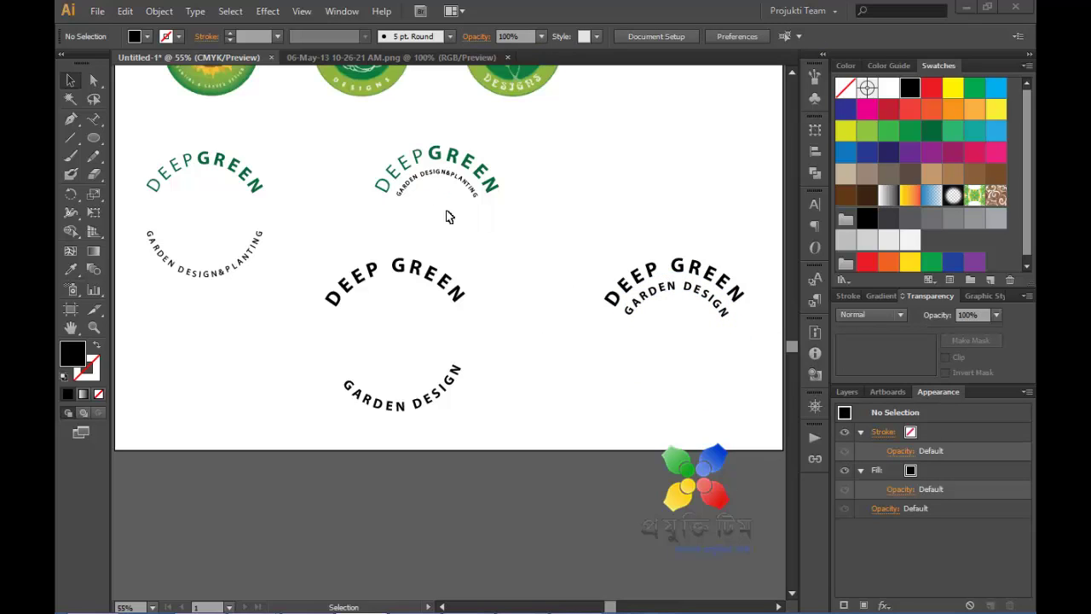
pyautogui.moveTo(577, 137); pyautogui.dragTo(638, 251)
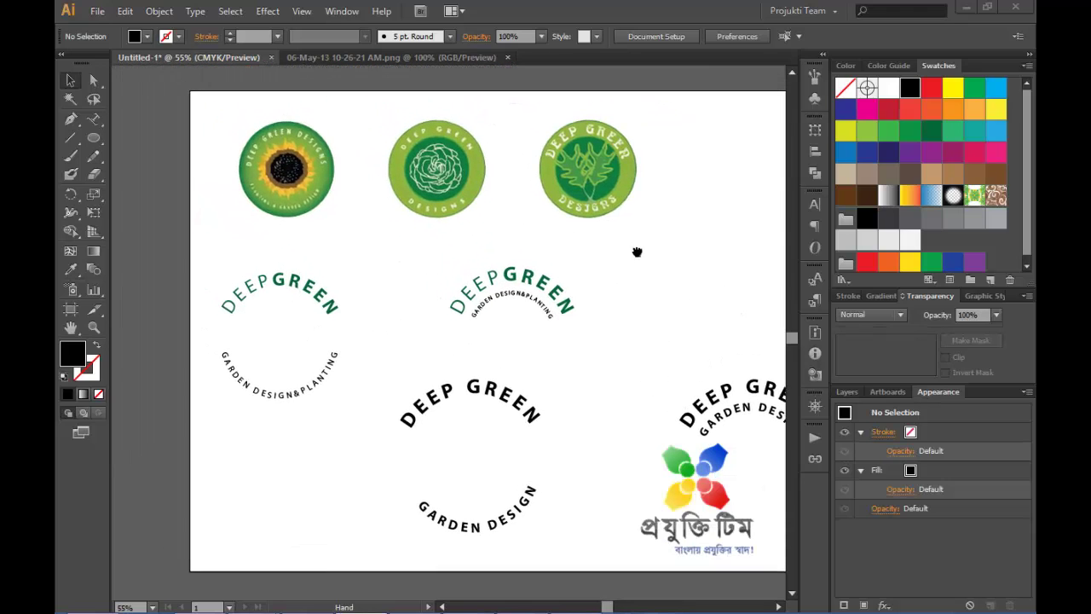